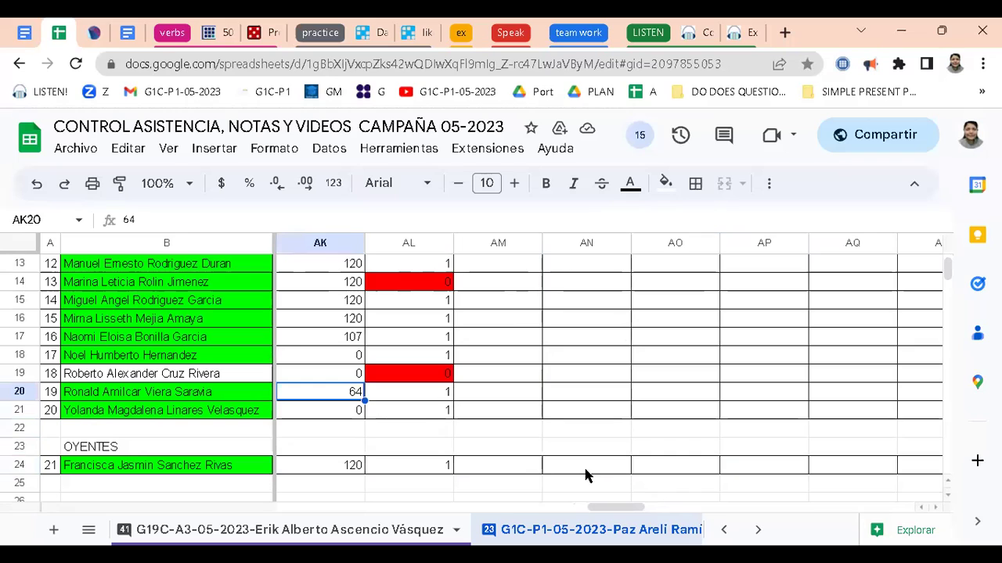
Go across the participants' attendance columns to the course totals and the PORCENTAJE column
{"action": "key", "text": "Right"}
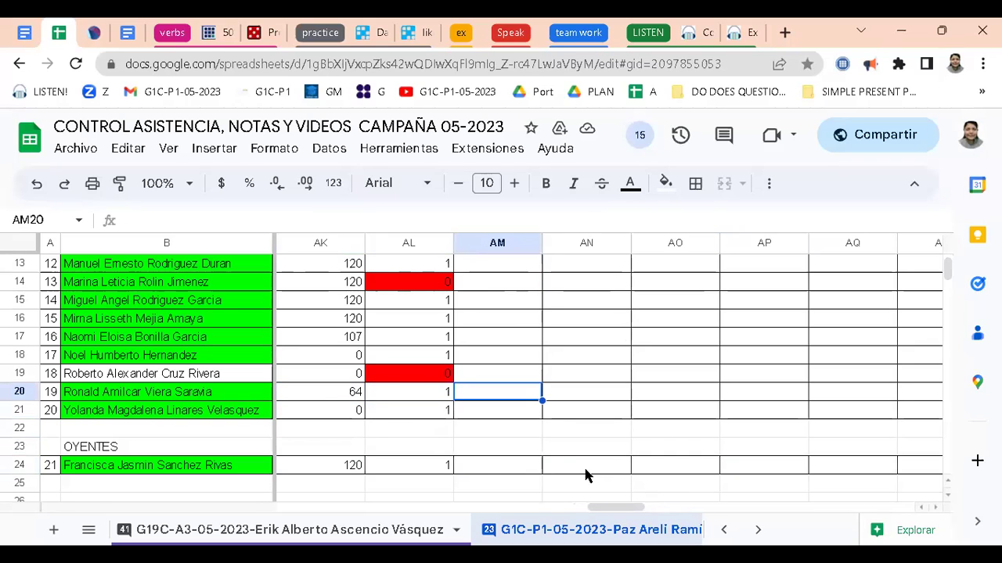
{"action": "left_click", "coordinate": [430, 413]}
{"action": "key", "text": "Right"}
{"action": "key", "text": "Right"}
{"action": "key", "text": "Right"}
{"action": "key", "text": "Right"}
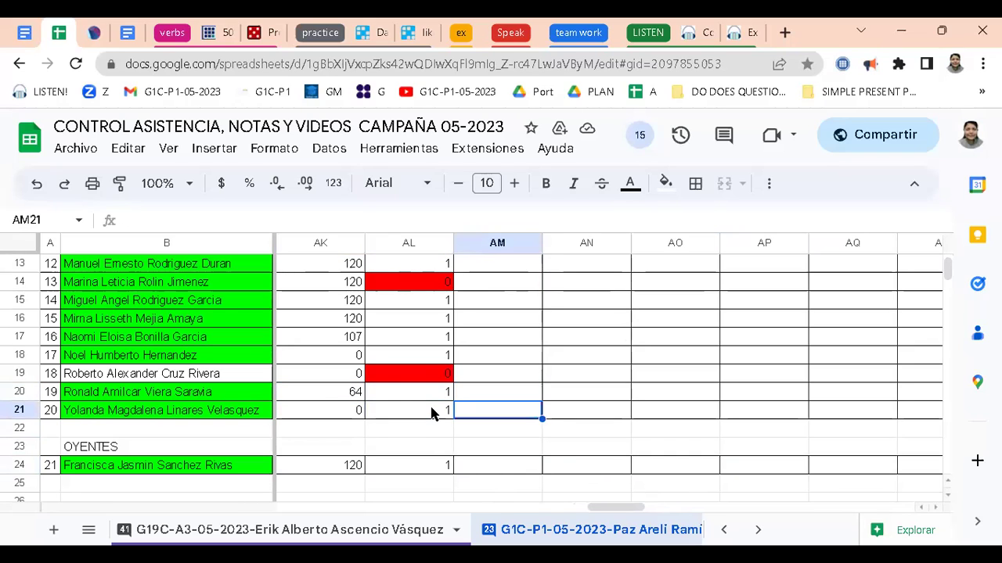
{"action": "key", "text": "Right"}
{"action": "key", "text": "Right"}
{"action": "key", "text": "Right"}
{"action": "key", "text": "Right"}
{"action": "key", "text": "Right"}
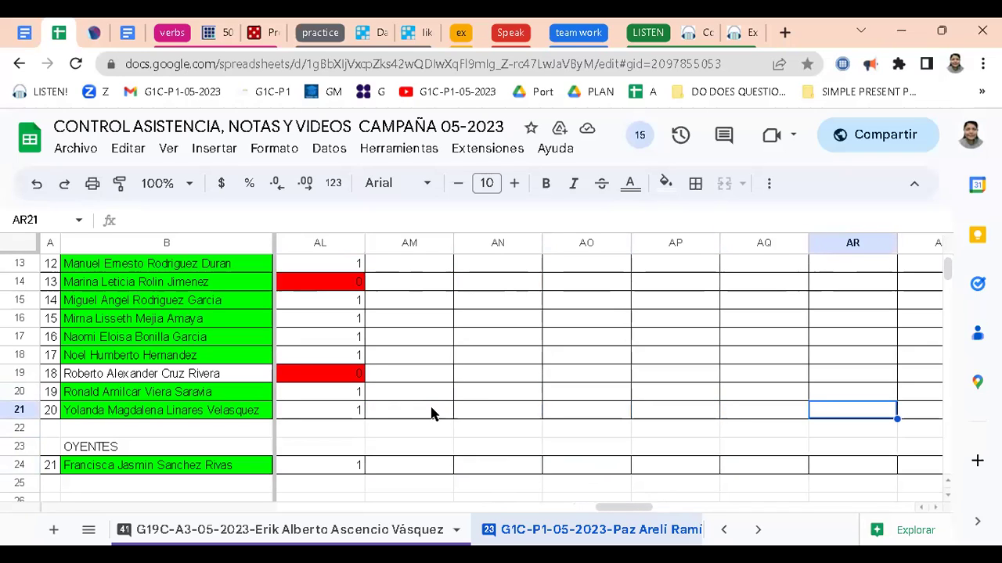
{"action": "key", "text": "Right"}
{"action": "key", "text": "Right"}
{"action": "key", "text": "Right"}
{"action": "key", "text": "Right"}
{"action": "key", "text": "Right"}
{"action": "key", "text": "Right"}
{"action": "key", "text": "Right"}
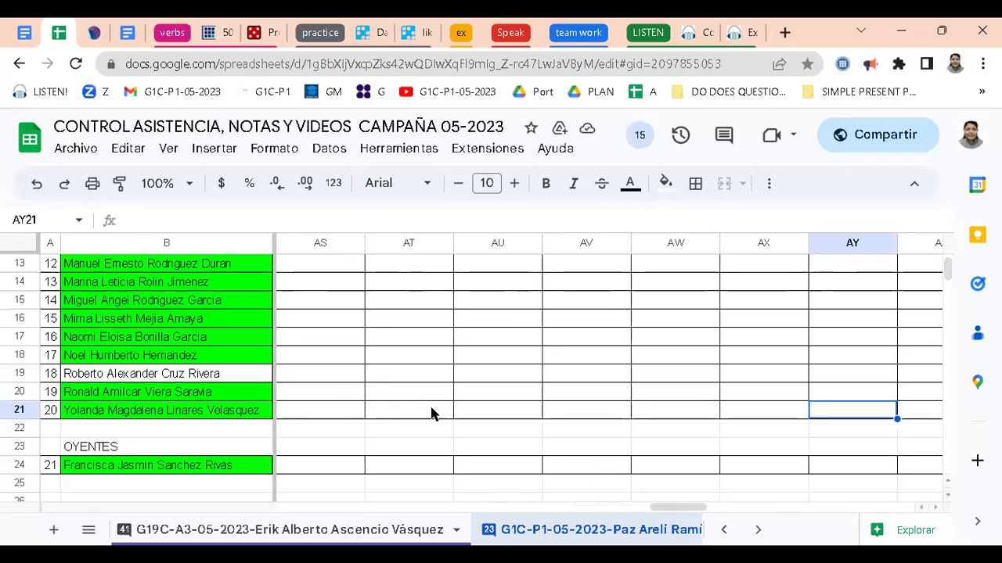
{"action": "key", "text": "Right"}
{"action": "key", "text": "Right"}
{"action": "key", "text": "Right"}
{"action": "key", "text": "Right"}
{"action": "key", "text": "Right"}
{"action": "key", "text": "Right"}
{"action": "key", "text": "Right"}
{"action": "key", "text": "Right"}
{"action": "key", "text": "Right"}
{"action": "key", "text": "Right"}
{"action": "key", "text": "Right"}
{"action": "key", "text": "Right"}
{"action": "key", "text": "Right"}
{"action": "key", "text": "Right"}
{"action": "key", "text": "Right"}
{"action": "key", "text": "Right"}
{"action": "key", "text": "Right"}
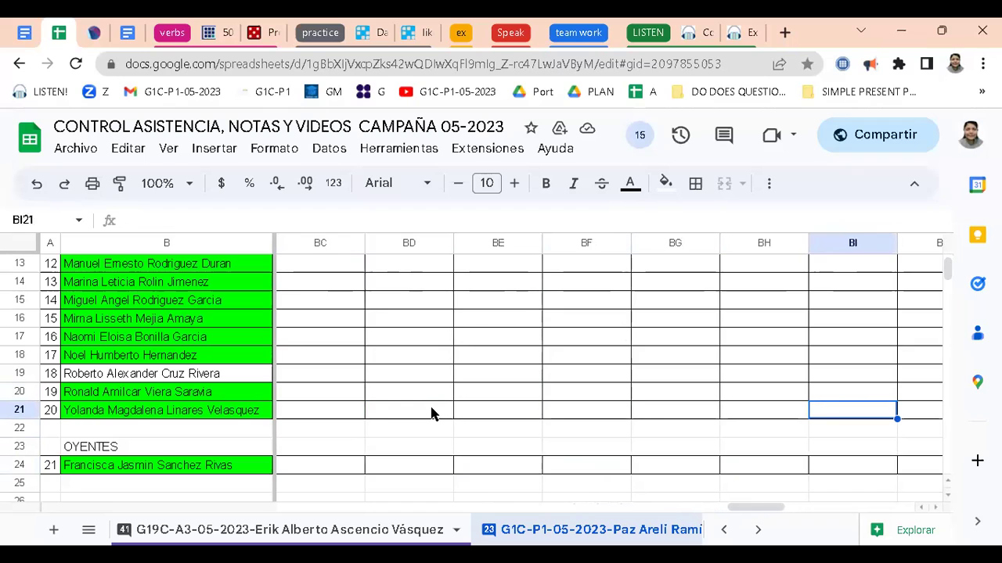
{"action": "key", "text": "Right"}
{"action": "key", "text": "Right"}
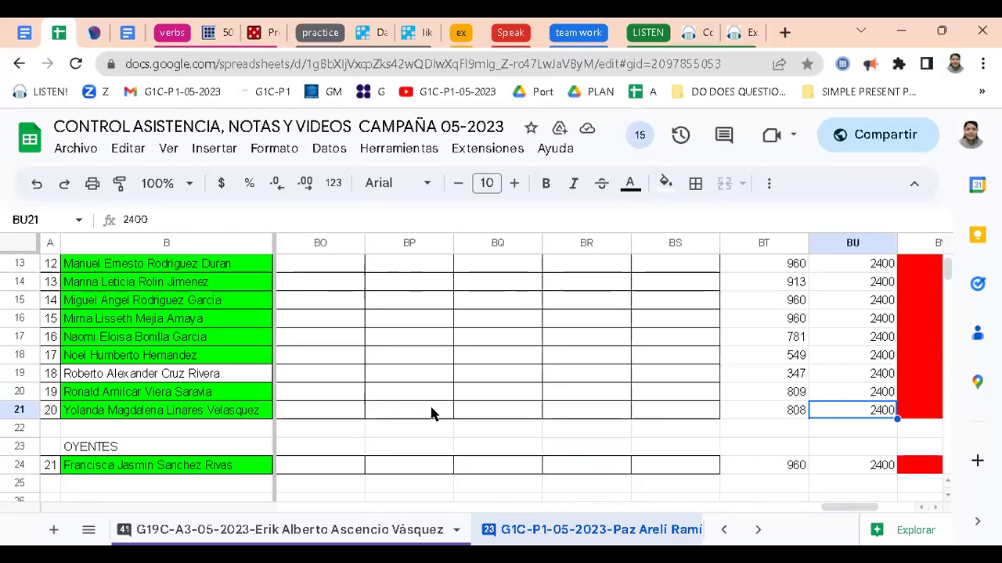
{"action": "key", "text": "Right"}
Go up the PORCENTAJE column to its header and the first participant's percentage
{"action": "key", "text": "Up"}
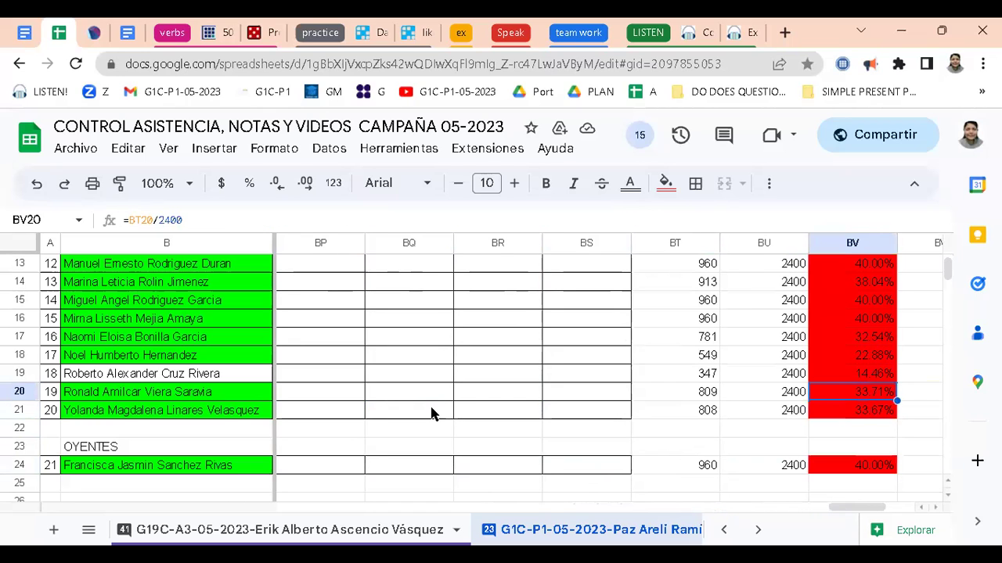
{"action": "key", "text": "Up"}
{"action": "key", "text": "Up"}
{"action": "key", "text": "Up"}
{"action": "key", "text": "Up"}
{"action": "key", "text": "Up"}
{"action": "key", "text": "Up"}
{"action": "key", "text": "Up"}
{"action": "key", "text": "Up"}
{"action": "key", "text": "Up"}
{"action": "key", "text": "Up"}
{"action": "key", "text": "Up"}
{"action": "key", "text": "Up"}
{"action": "key", "text": "Up"}
{"action": "key", "text": "Up"}
{"action": "key", "text": "Up"}
{"action": "key", "text": "Up"}
{"action": "key", "text": "Up"}
{"action": "key", "text": "Up"}
{"action": "key", "text": "Up"}
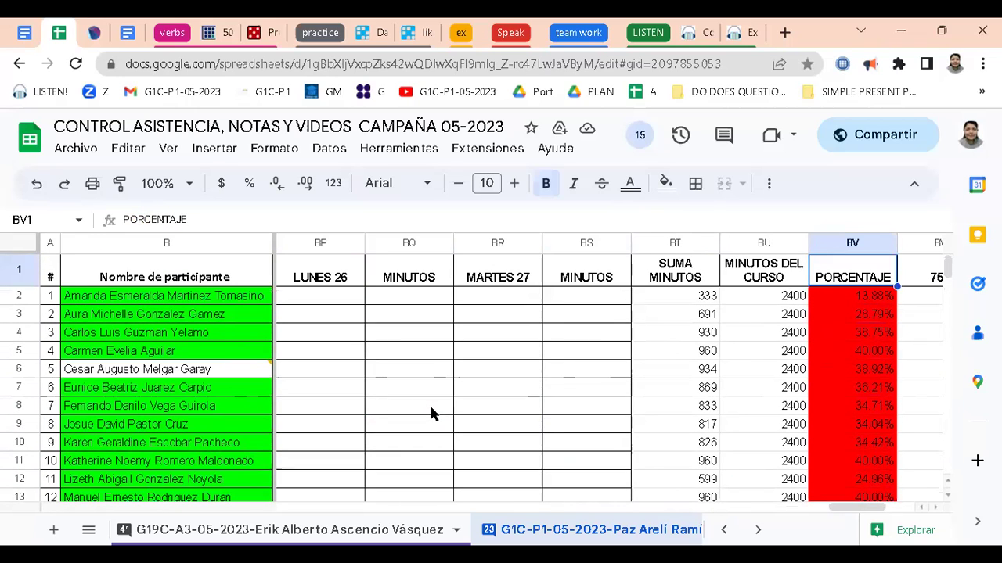
{"action": "key", "text": "Down"}
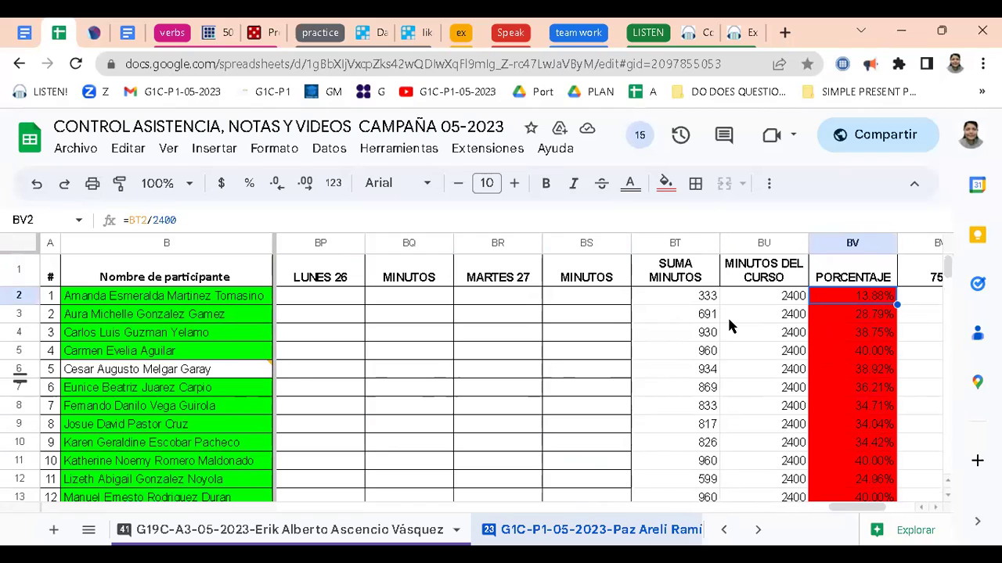
Review each participant's attendance percentage in the PORCENTAJE column, from row 3 down to the end of the main list
{"action": "left_click", "coordinate": [820, 319]}
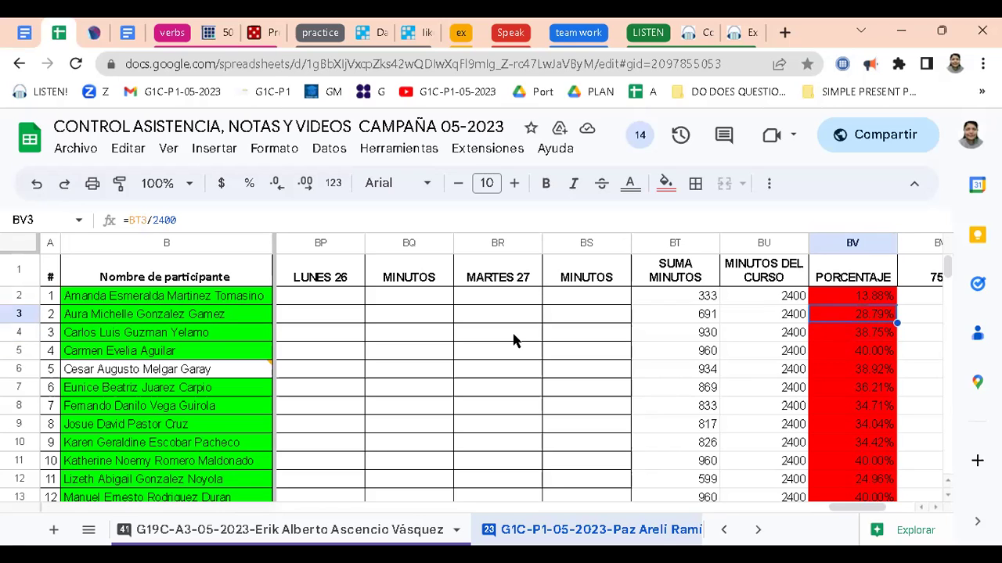
{"action": "key", "text": "Down"}
{"action": "key", "text": "Down"}
{"action": "key", "text": "Down"}
{"action": "key", "text": "Down"}
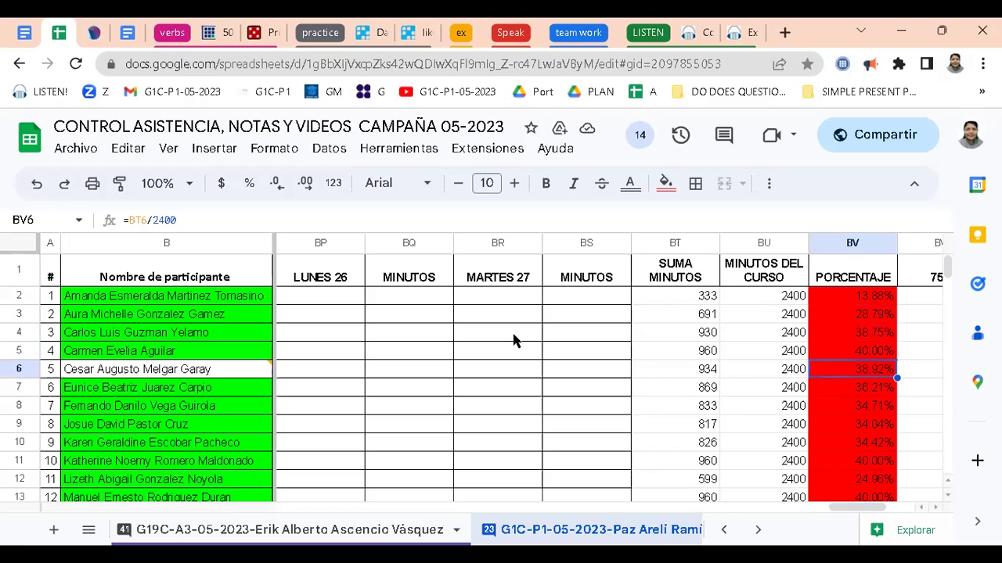
{"action": "key", "text": "Down"}
{"action": "key", "text": "Down"}
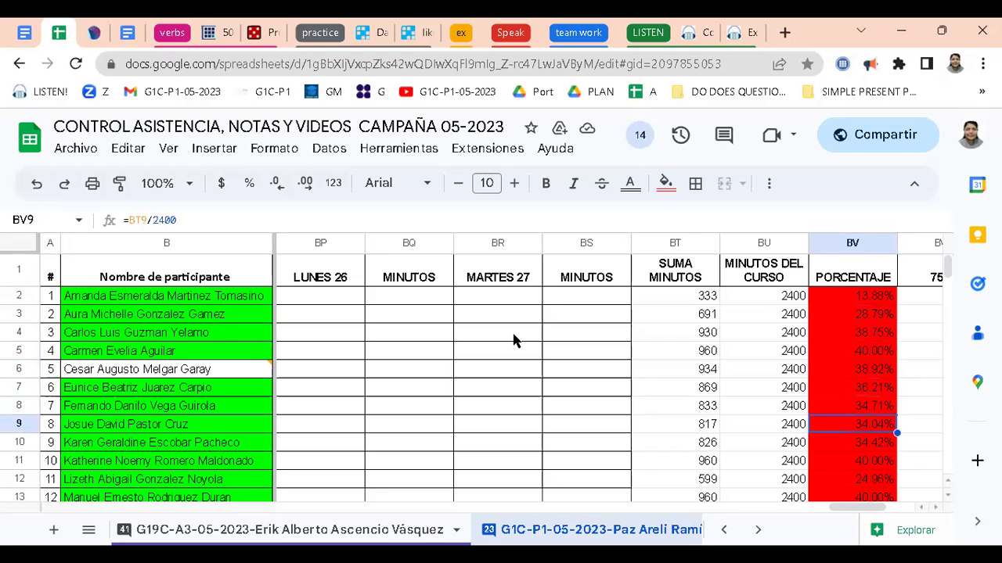
{"action": "key", "text": "Down"}
{"action": "key", "text": "Down"}
{"action": "key", "text": "Down"}
{"action": "key", "text": "Down"}
{"action": "key", "text": "Down"}
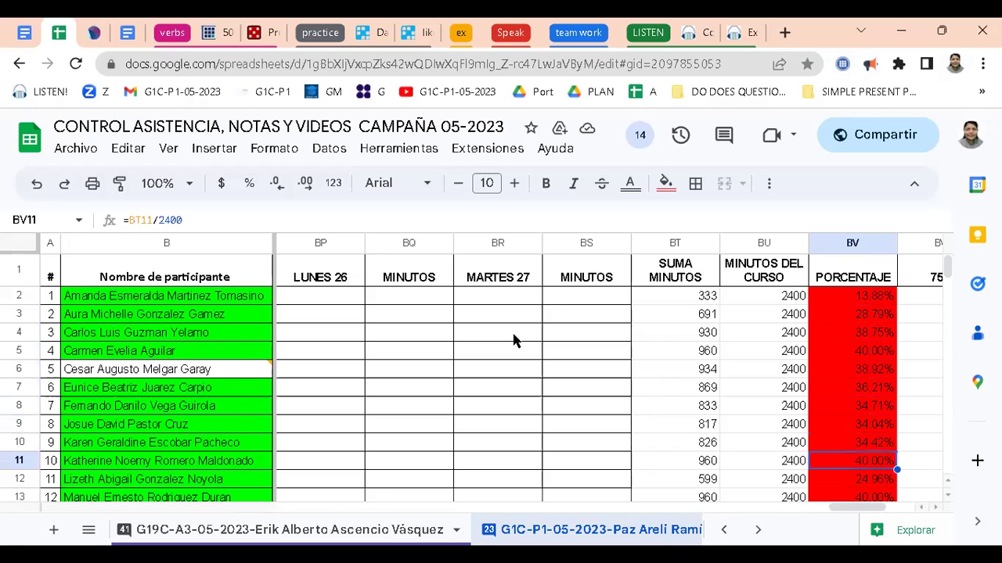
{"action": "key", "text": "Down"}
{"action": "key", "text": "Down"}
{"action": "key", "text": "Down"}
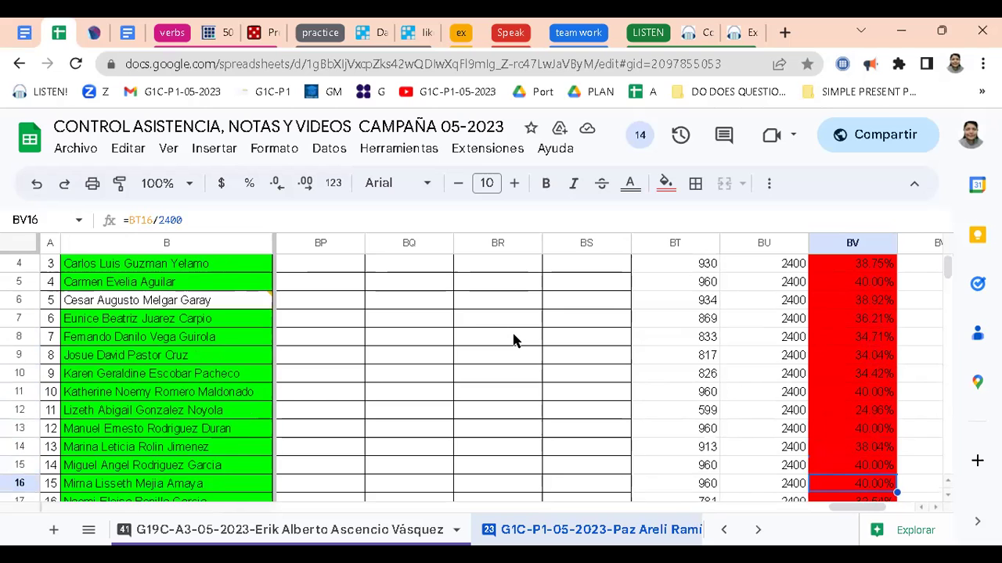
{"action": "key", "text": "Up"}
{"action": "key", "text": "Down"}
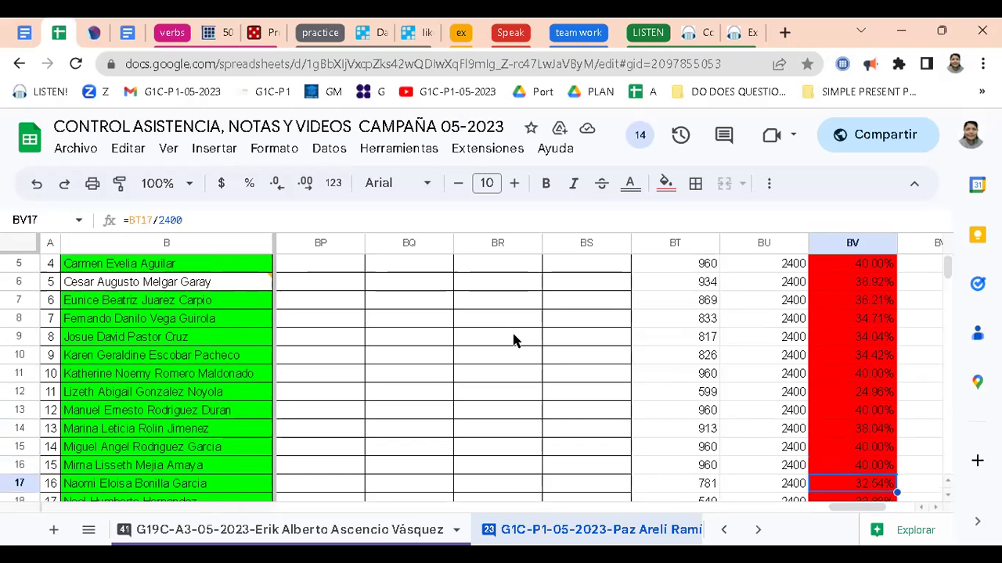
{"action": "key", "text": "Down"}
{"action": "key", "text": "Down"}
{"action": "key", "text": "Down"}
{"action": "key", "text": "Down"}
{"action": "key", "text": "Down"}
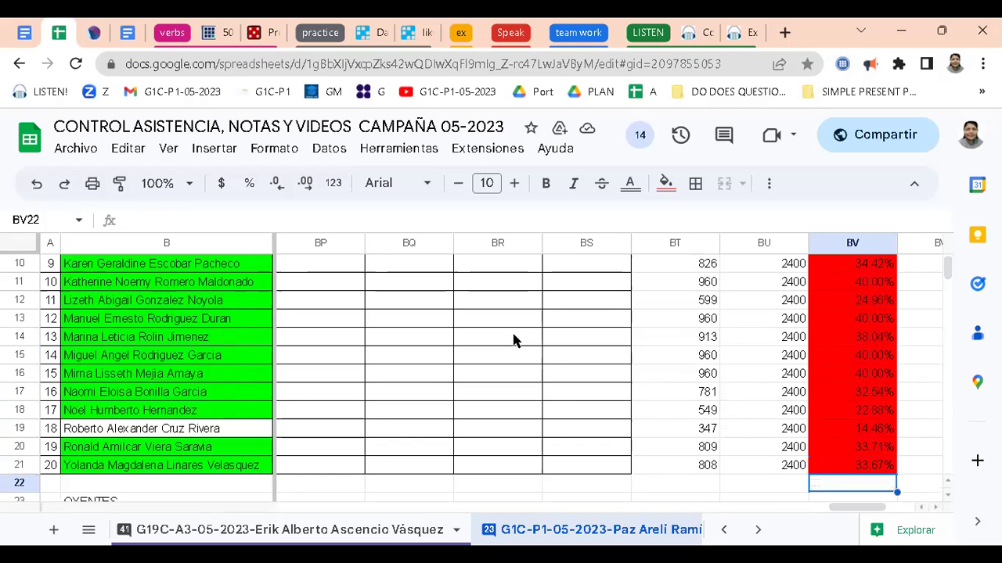
Look back over the attendance percentages of the participants in the middle of the list
{"action": "key", "text": "Up"}
{"action": "key", "text": "Up"}
{"action": "key", "text": "Up"}
{"action": "key", "text": "Up"}
{"action": "key", "text": "Up"}
{"action": "key", "text": "Up"}
{"action": "key", "text": "Up"}
{"action": "key", "text": "Up"}
{"action": "key", "text": "Up"}
{"action": "key", "text": "Up"}
{"action": "key", "text": "Up"}
{"action": "key", "text": "Up"}
{"action": "key", "text": "Up"}
{"action": "key", "text": "Up"}
{"action": "key", "text": "Up"}
{"action": "key", "text": "Up"}
{"action": "key", "text": "Up"}
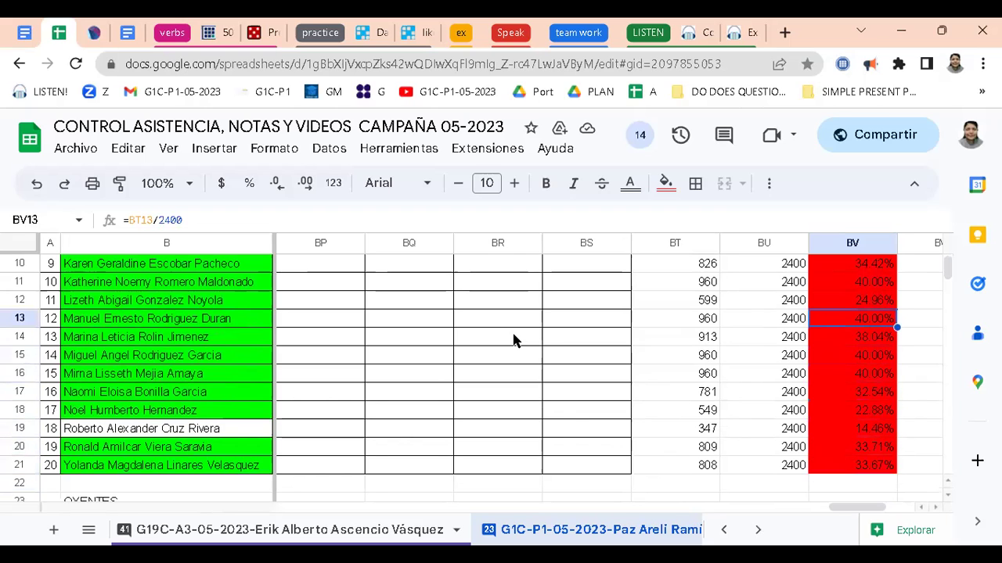
{"action": "key", "text": "Down"}
{"action": "key", "text": "Down"}
{"action": "key", "text": "Down"}
{"action": "key", "text": "Down"}
{"action": "key", "text": "Down"}
{"action": "key", "text": "Down"}
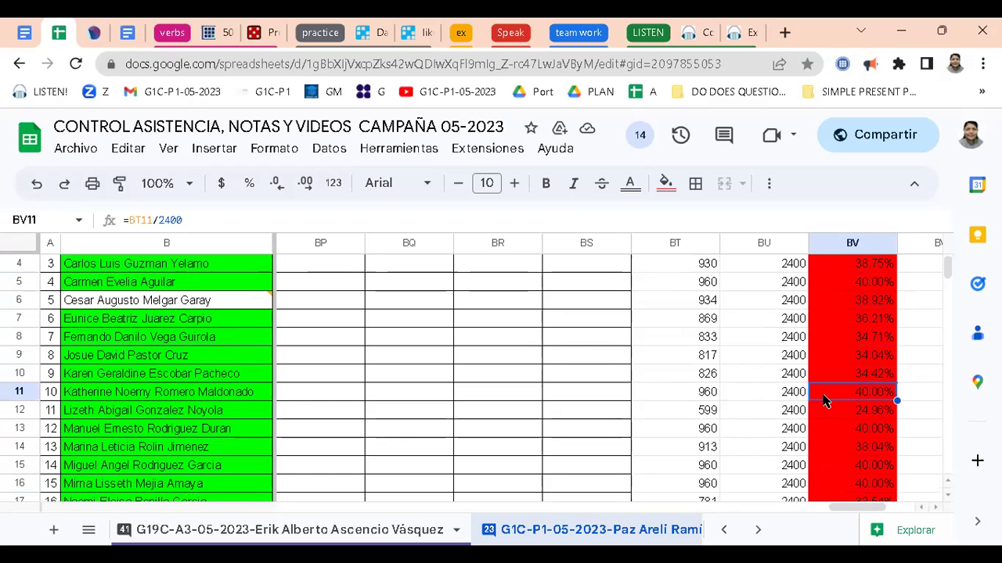
{"action": "key", "text": "Right"}
{"action": "key", "text": "Left"}
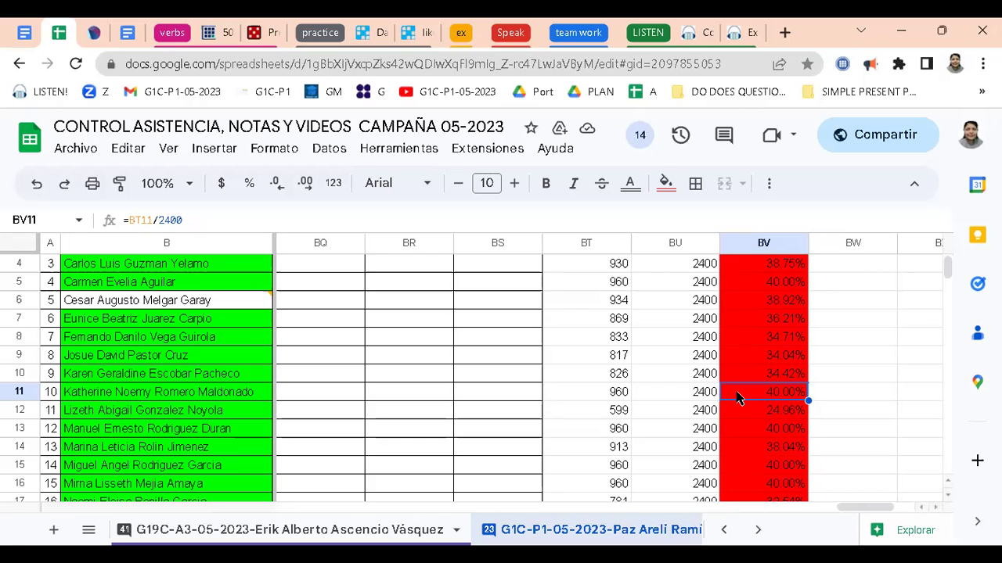
{"action": "key", "text": "Left"}
{"action": "key", "text": "Right"}
{"action": "key", "text": "Up"}
{"action": "key", "text": "Down"}
{"action": "key", "text": "Left"}
{"action": "key", "text": "Right"}
{"action": "left_click", "coordinate": [508, 378]}
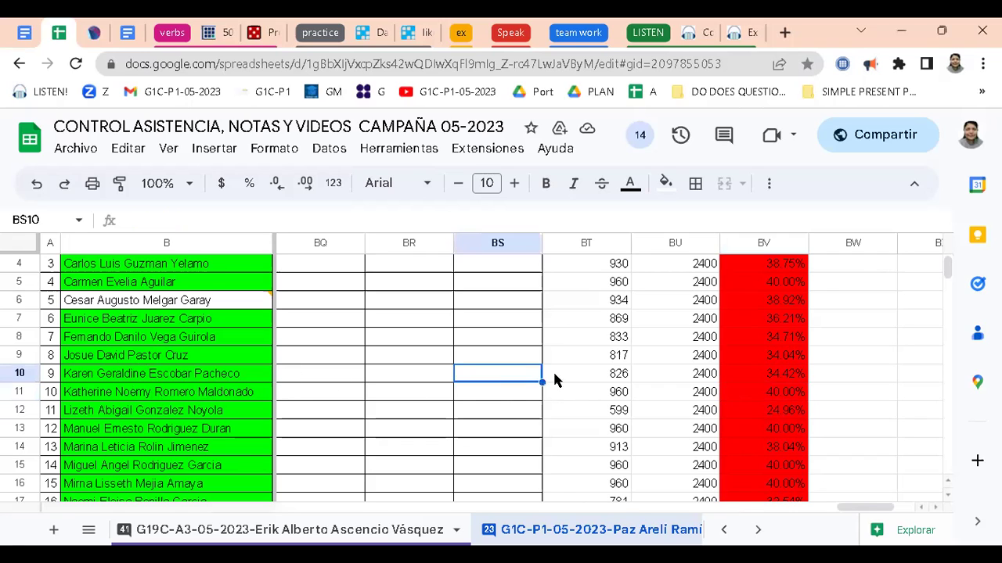
Examine the SUMA MINUTOS totals and their formulas from row 9 down to row 19
{"action": "left_click", "coordinate": [607, 360]}
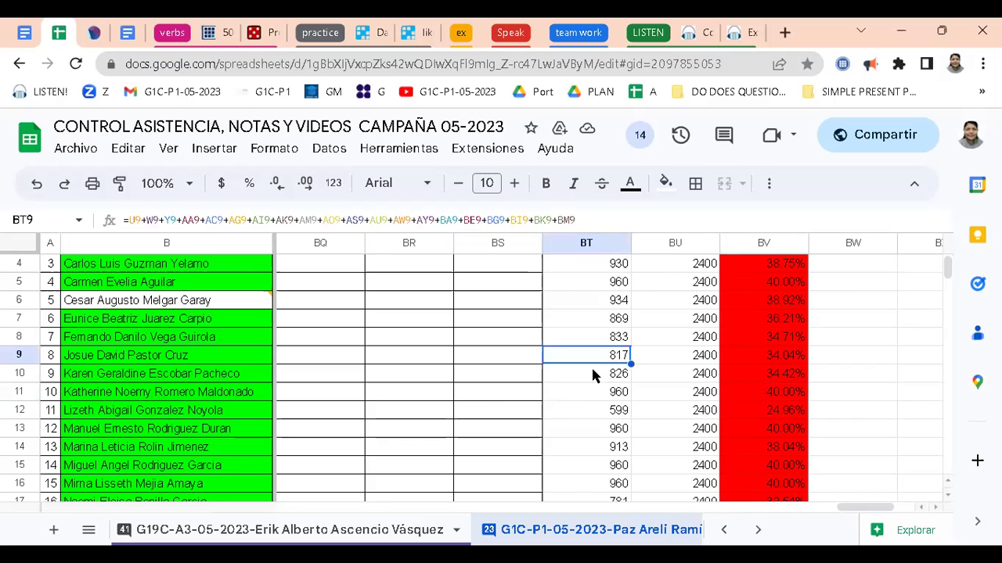
{"action": "left_click", "coordinate": [591, 367]}
{"action": "left_click", "coordinate": [591, 358]}
{"action": "left_click", "coordinate": [586, 375]}
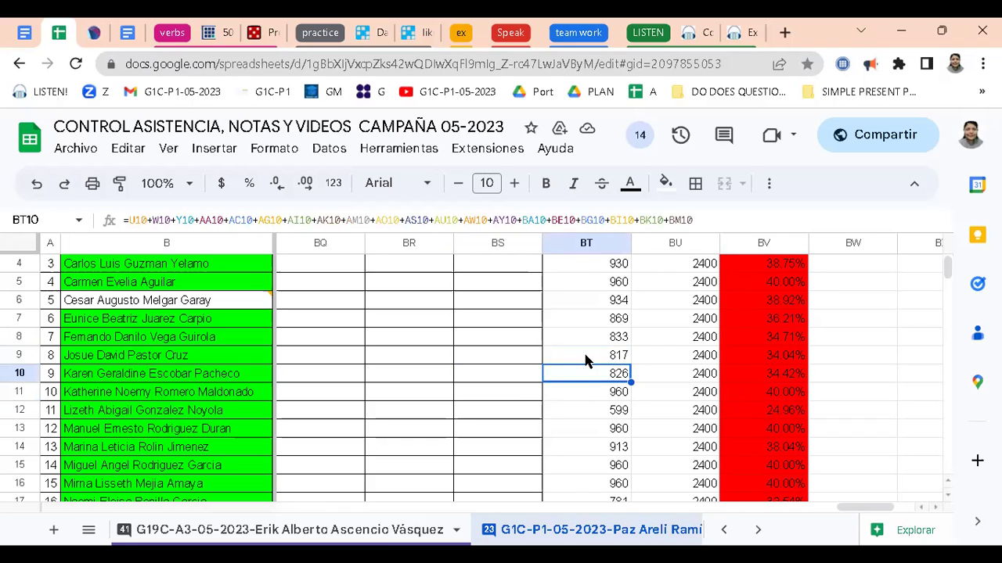
{"action": "left_click", "coordinate": [586, 360]}
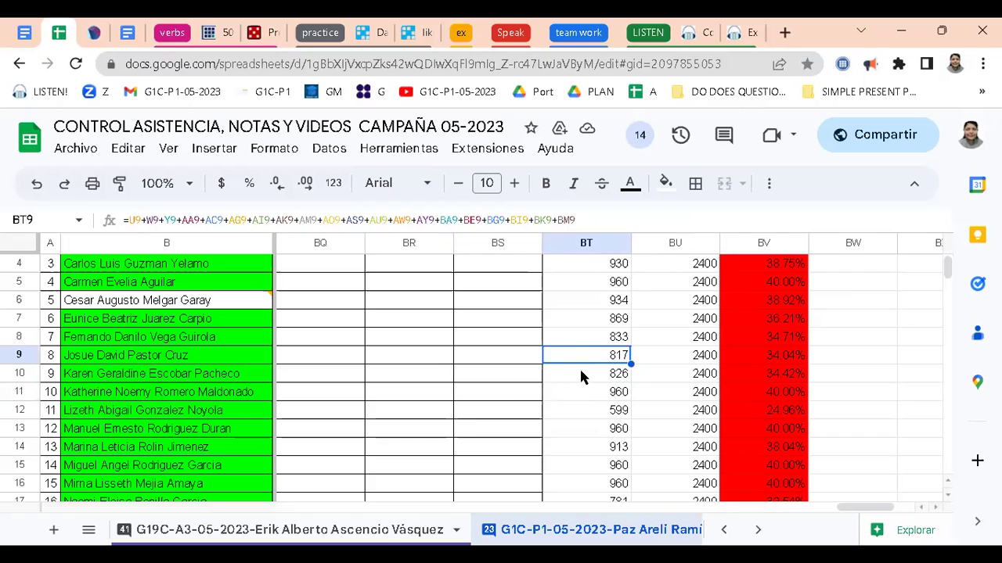
{"action": "key", "text": "Down"}
{"action": "key", "text": "Down"}
{"action": "key", "text": "Down"}
{"action": "key", "text": "Down"}
{"action": "key", "text": "Up"}
{"action": "key", "text": "Down"}
{"action": "key", "text": "Down"}
{"action": "key", "text": "Down"}
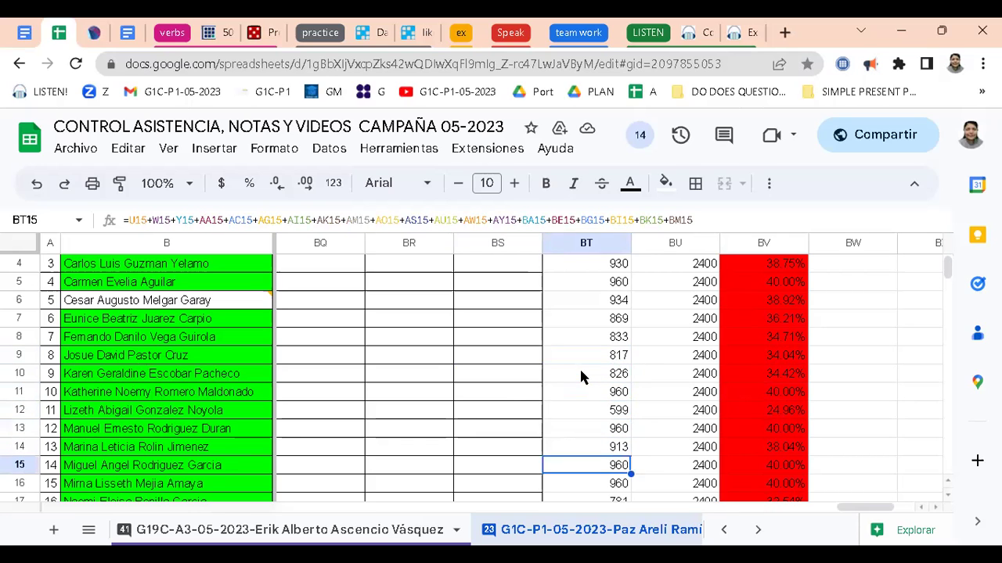
{"action": "key", "text": "Down"}
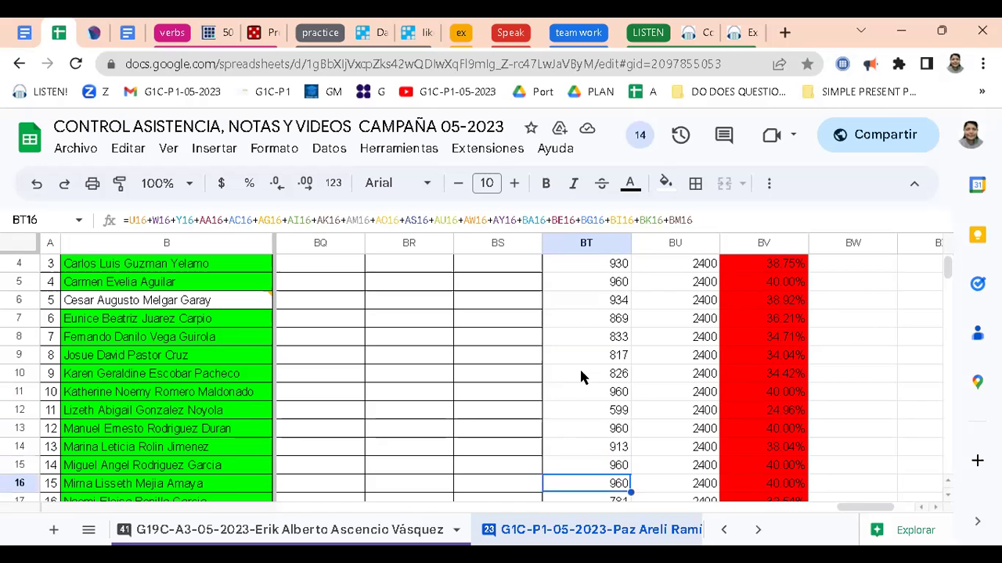
{"action": "key", "text": "Down"}
{"action": "key", "text": "Down"}
{"action": "key", "text": "Down"}
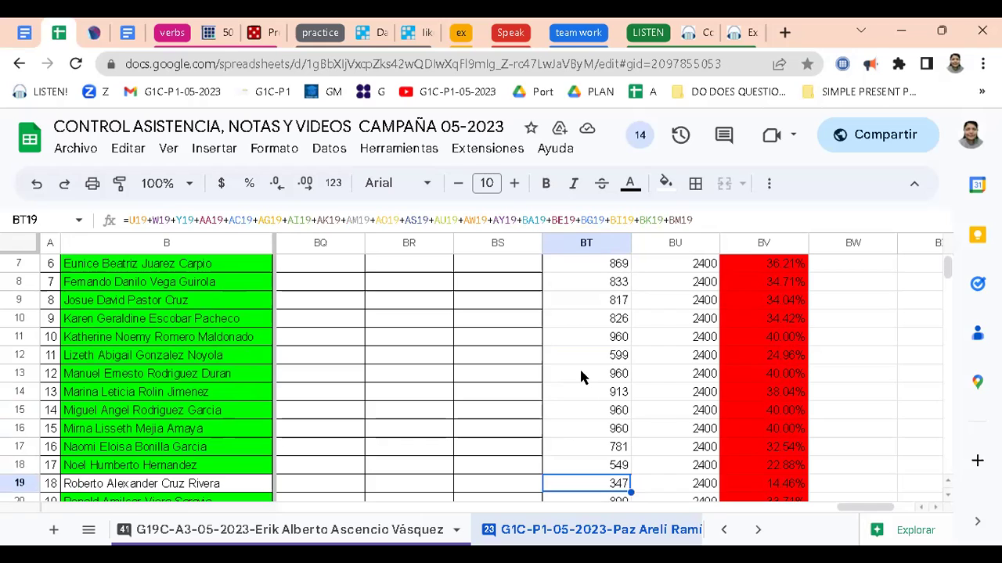
Review the SUMA MINUTOS totals back up to the first participants, against the MINUTOS DEL CURSO column
{"action": "key", "text": "Up"}
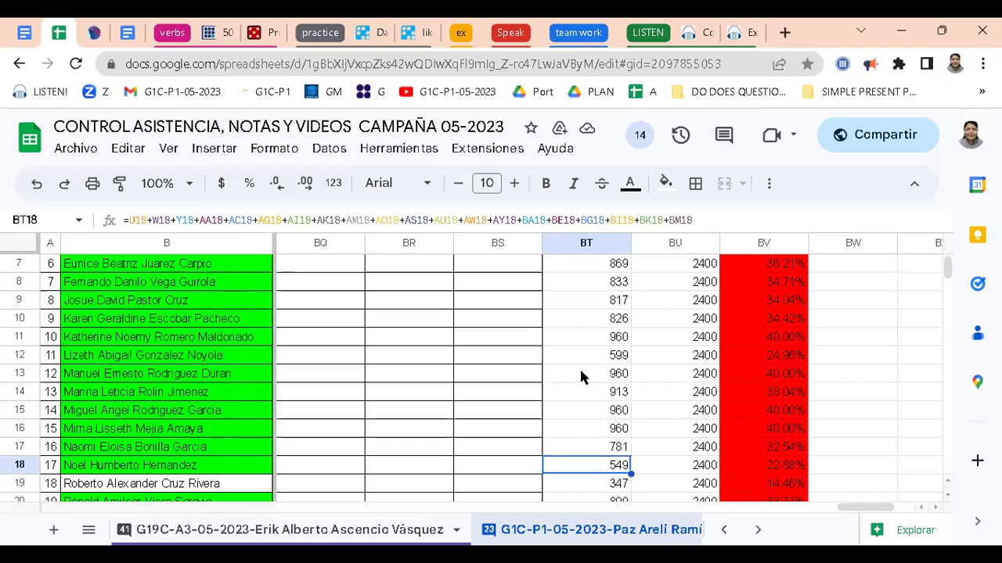
{"action": "key", "text": "Up"}
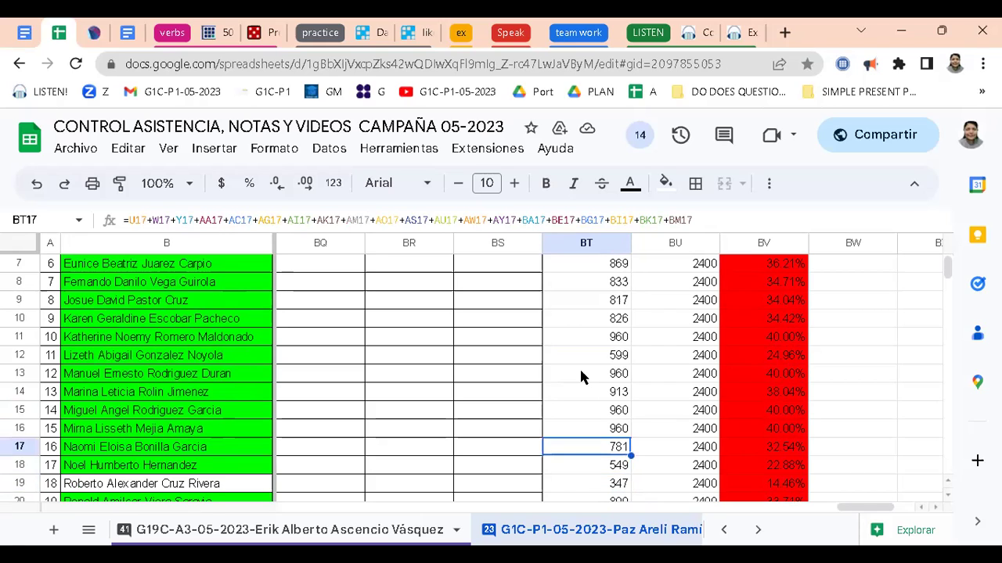
{"action": "key", "text": "Up"}
{"action": "key", "text": "Up"}
{"action": "key", "text": "Up"}
{"action": "key", "text": "Up"}
{"action": "key", "text": "Up"}
{"action": "key", "text": "Up"}
{"action": "key", "text": "Up"}
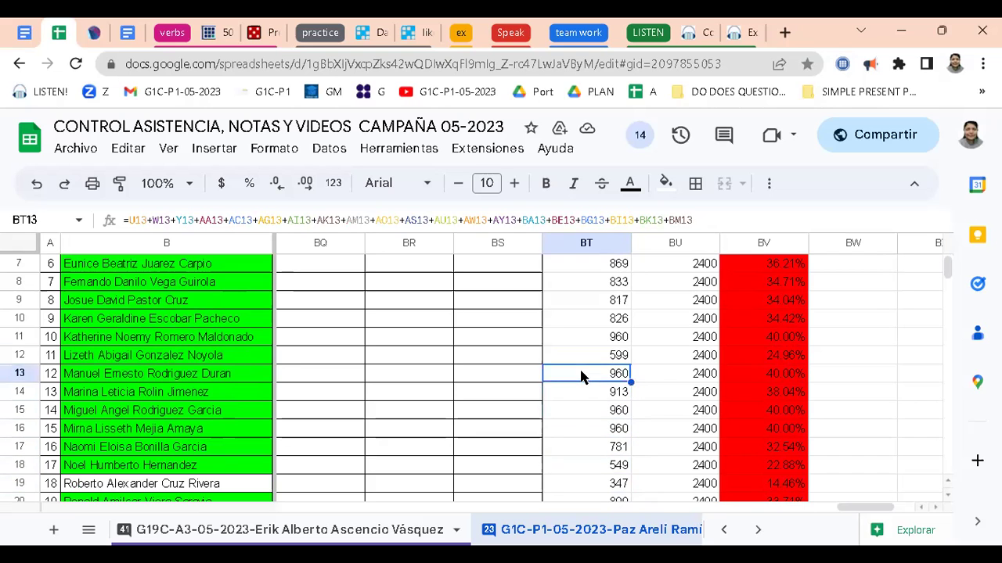
{"action": "key", "text": "Up"}
{"action": "key", "text": "Up"}
{"action": "key", "text": "Up"}
{"action": "key", "text": "Up"}
{"action": "key", "text": "Up"}
{"action": "key", "text": "Up"}
{"action": "key", "text": "Up"}
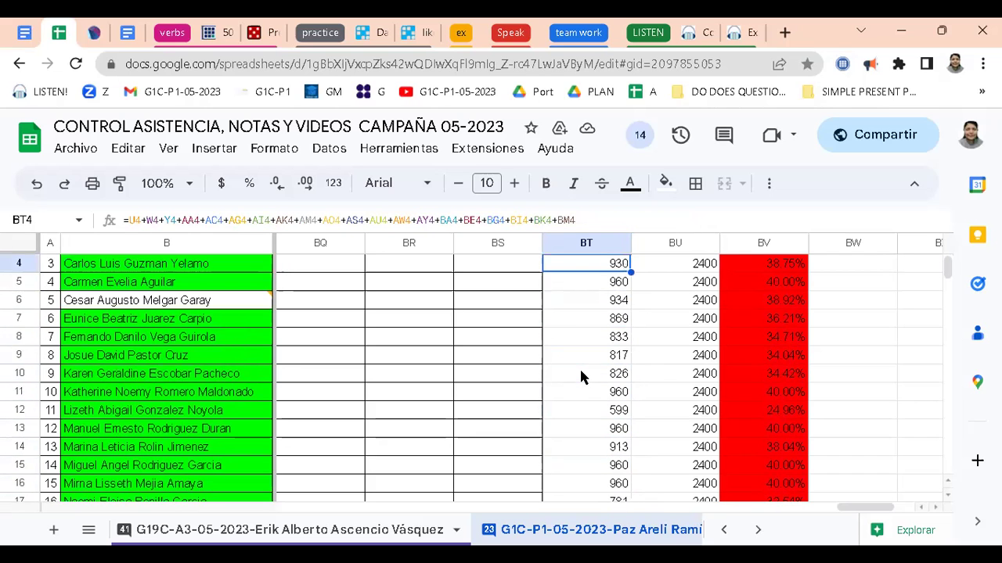
{"action": "key", "text": "Up"}
{"action": "key", "text": "Up"}
{"action": "key", "text": "Down"}
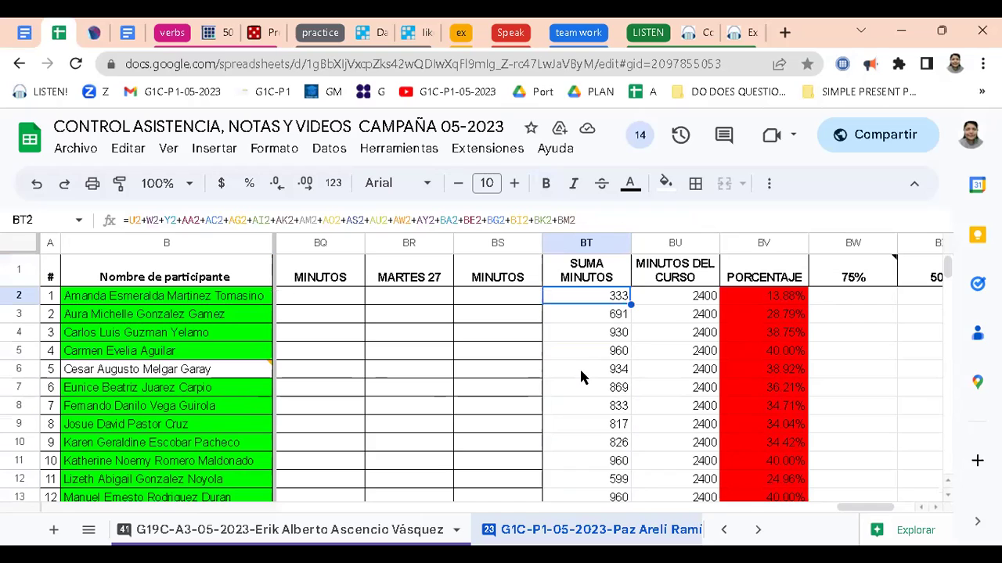
{"action": "key", "text": "Right"}
{"action": "key", "text": "Left"}
{"action": "key", "text": "Down"}
{"action": "key", "text": "Down"}
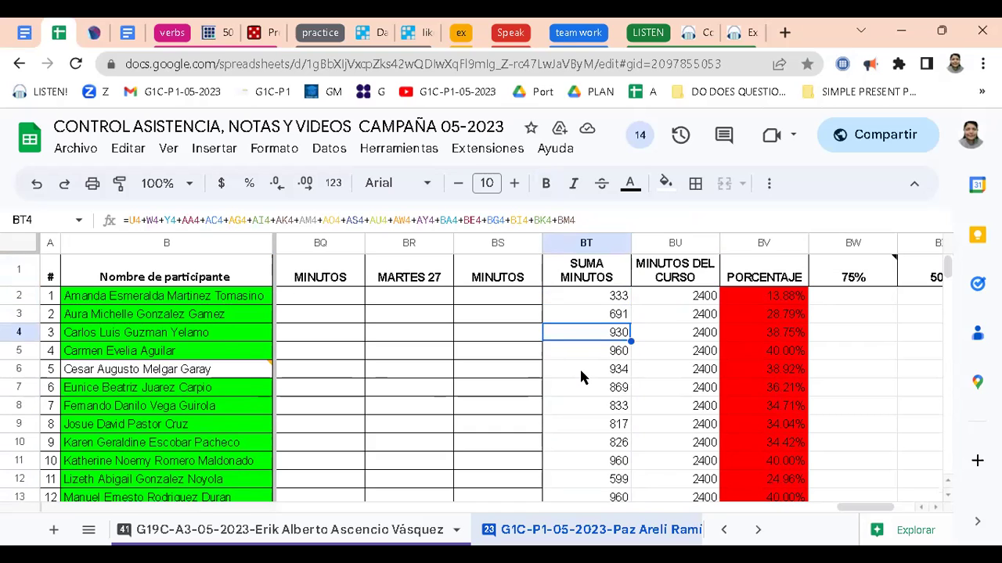
Compare the SUMA MINUTOS totals in rows 4 to 10 with the PORCENTAJE values and formulas in rows 5 to 7
{"action": "key", "text": "Down"}
{"action": "key", "text": "Down"}
{"action": "key", "text": "Down"}
{"action": "key", "text": "Down"}
{"action": "key", "text": "Down"}
{"action": "key", "text": "Down"}
{"action": "key", "text": "Down"}
{"action": "key", "text": "Down"}
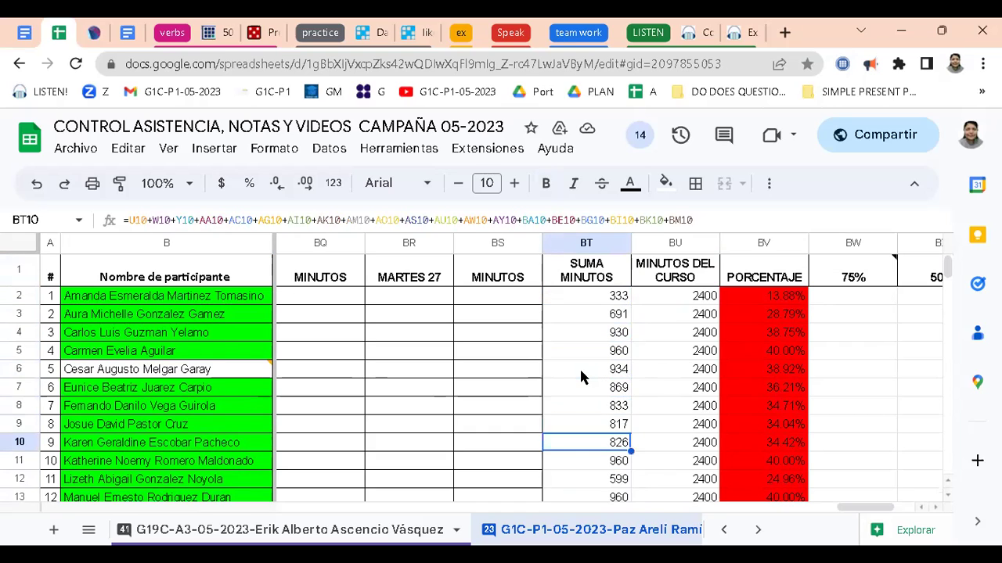
{"action": "left_click", "coordinate": [767, 354]}
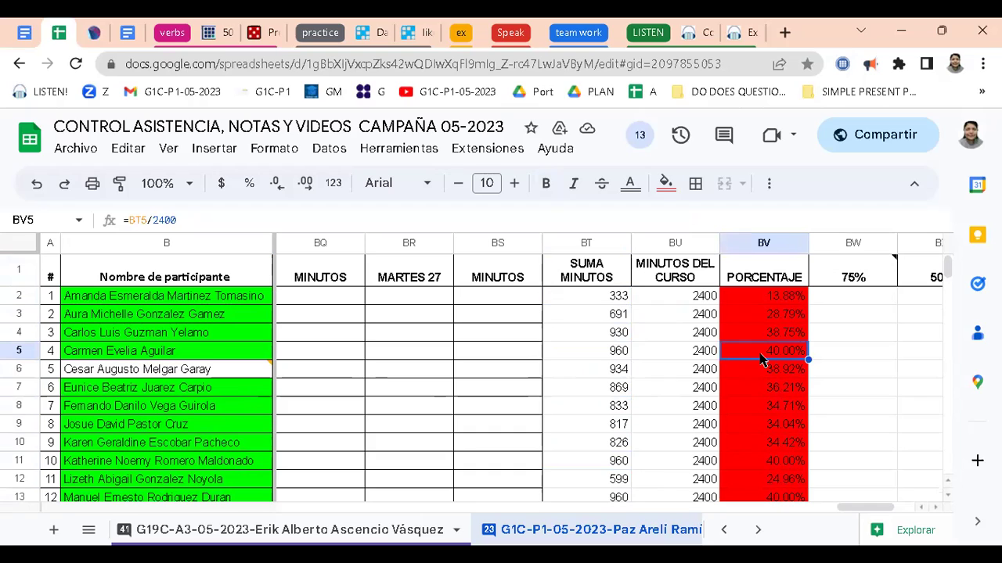
{"action": "key", "text": "Down"}
{"action": "key", "text": "Down"}
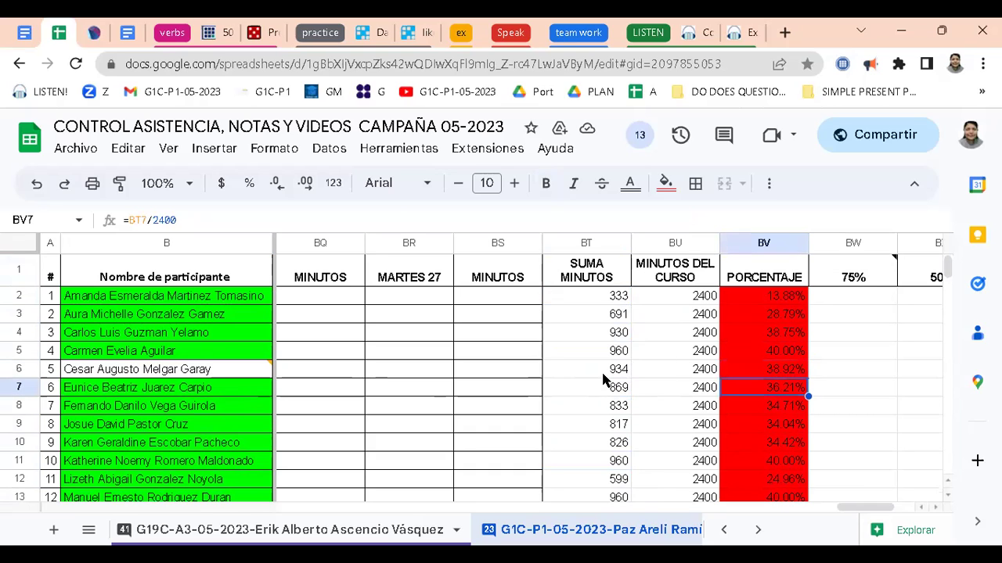
Review the SUMA MINUTOS totals and their formulas from row 7 down to the last participant in row 21
{"action": "left_click", "coordinate": [583, 387]}
{"action": "key", "text": "Down"}
{"action": "key", "text": "Down"}
{"action": "key", "text": "Down"}
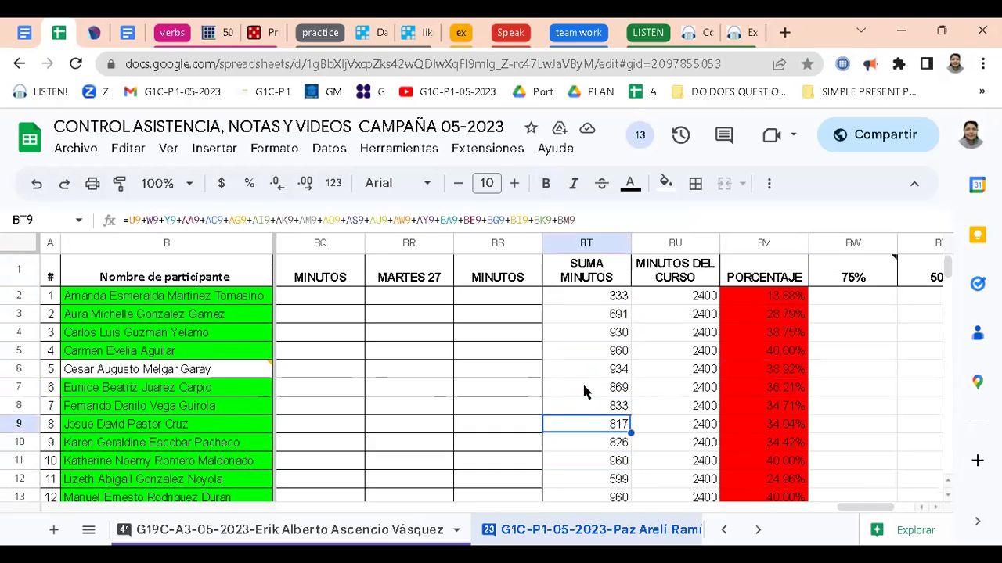
{"action": "key", "text": "Down"}
{"action": "key", "text": "Down"}
{"action": "key", "text": "Down"}
{"action": "key", "text": "Down"}
{"action": "key", "text": "Down"}
{"action": "key", "text": "Down"}
{"action": "key", "text": "Down"}
{"action": "key", "text": "Down"}
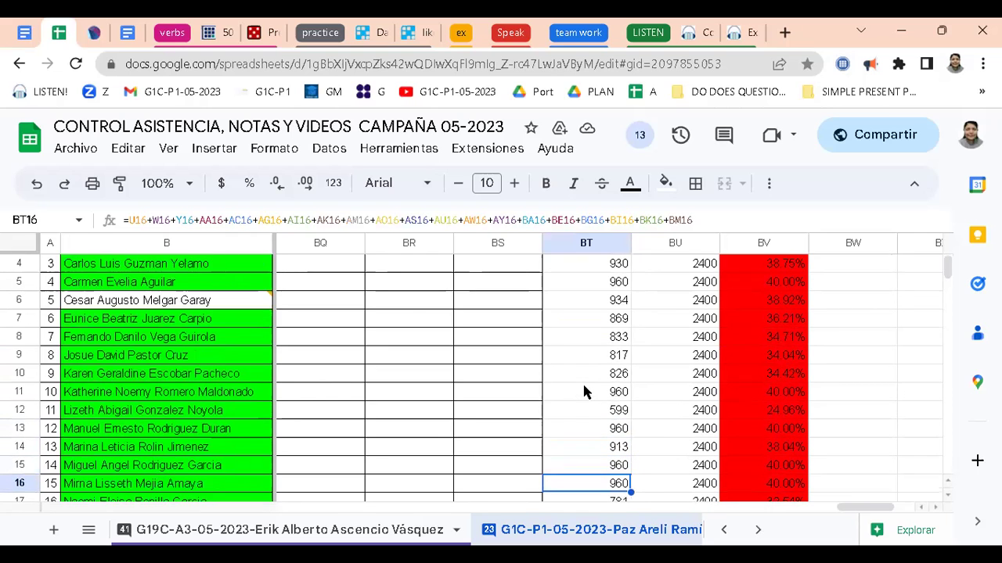
{"action": "key", "text": "Down"}
{"action": "key", "text": "Down"}
{"action": "key", "text": "Down"}
{"action": "key", "text": "Down"}
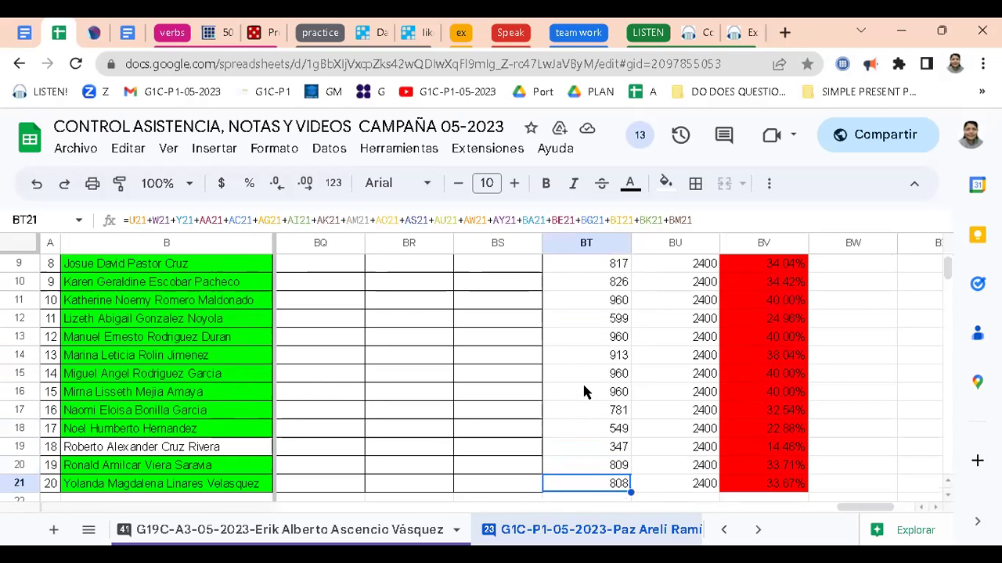
Look back over the SUMA MINUTOS totals from row 21 up to row 10, and recheck row 16
{"action": "key", "text": "Up"}
{"action": "key", "text": "Up"}
{"action": "key", "text": "Up"}
{"action": "key", "text": "Up"}
{"action": "key", "text": "Up"}
{"action": "key", "text": "Up"}
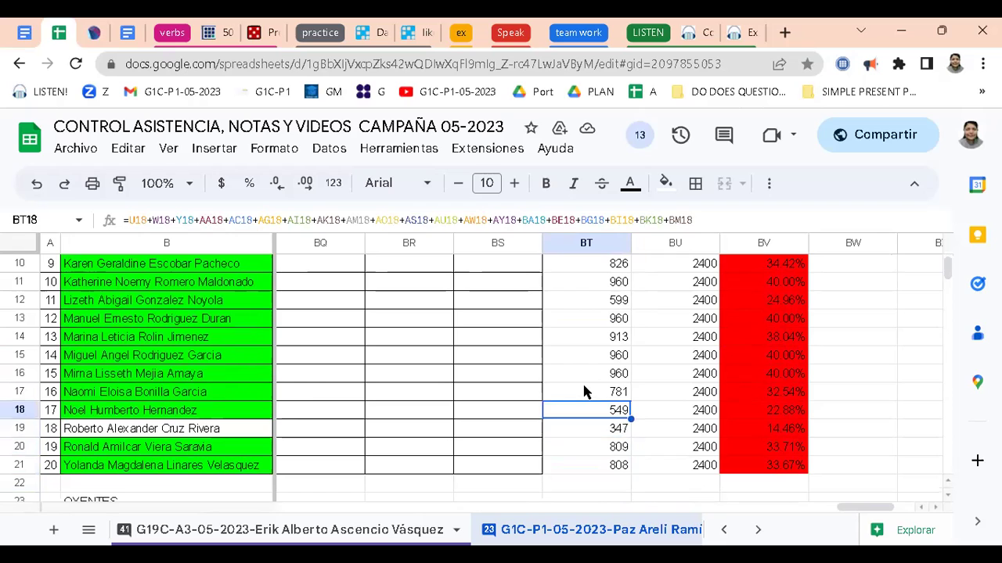
{"action": "key", "text": "Up"}
{"action": "key", "text": "Up"}
{"action": "key", "text": "Up"}
{"action": "key", "text": "Up"}
{"action": "key", "text": "Up"}
{"action": "key", "text": "Up"}
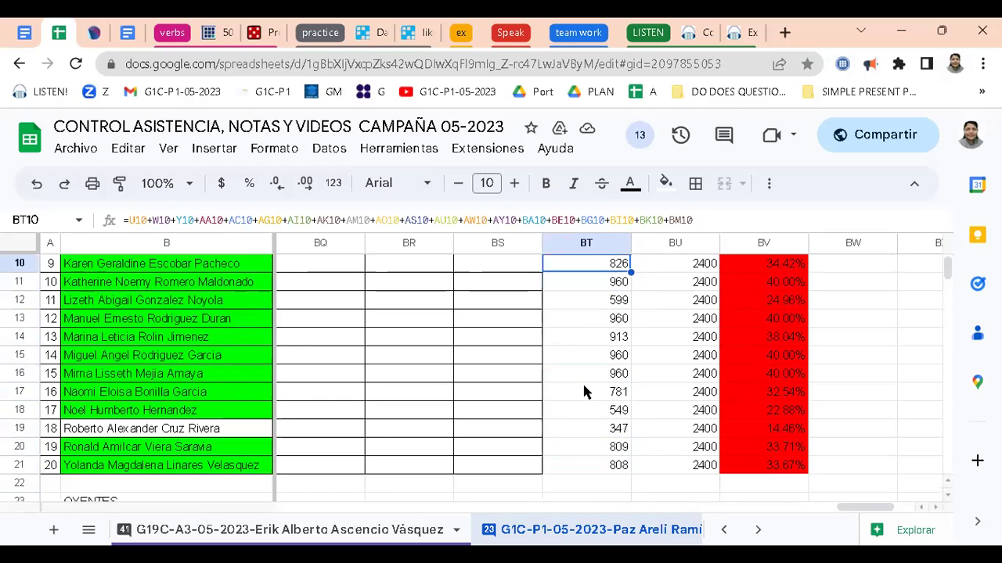
{"action": "left_click", "coordinate": [567, 373]}
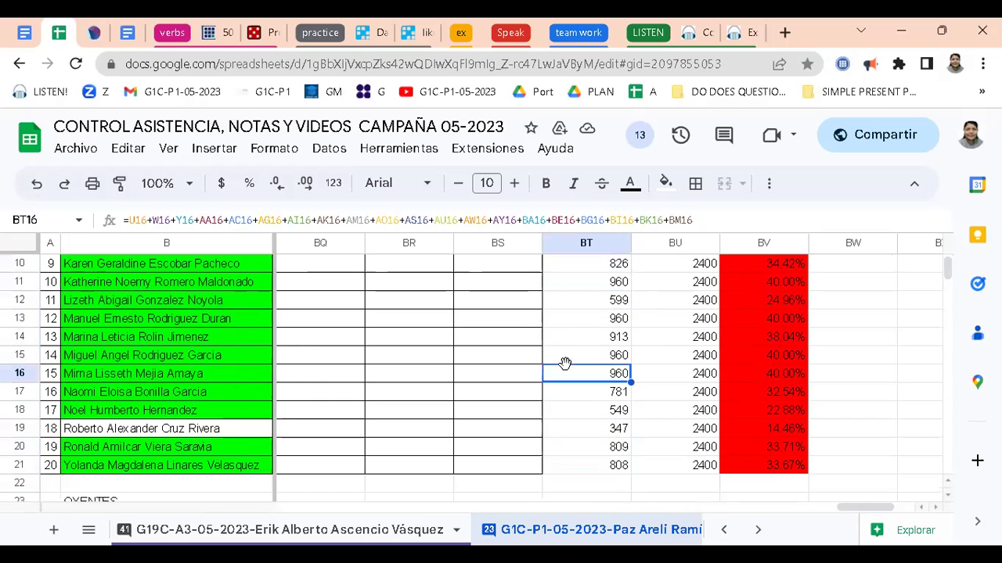
Look back along row 14 through the session columns that precede SUMA MINUTOS, from column BR towards the earlier dates
{"action": "left_click", "coordinate": [383, 342]}
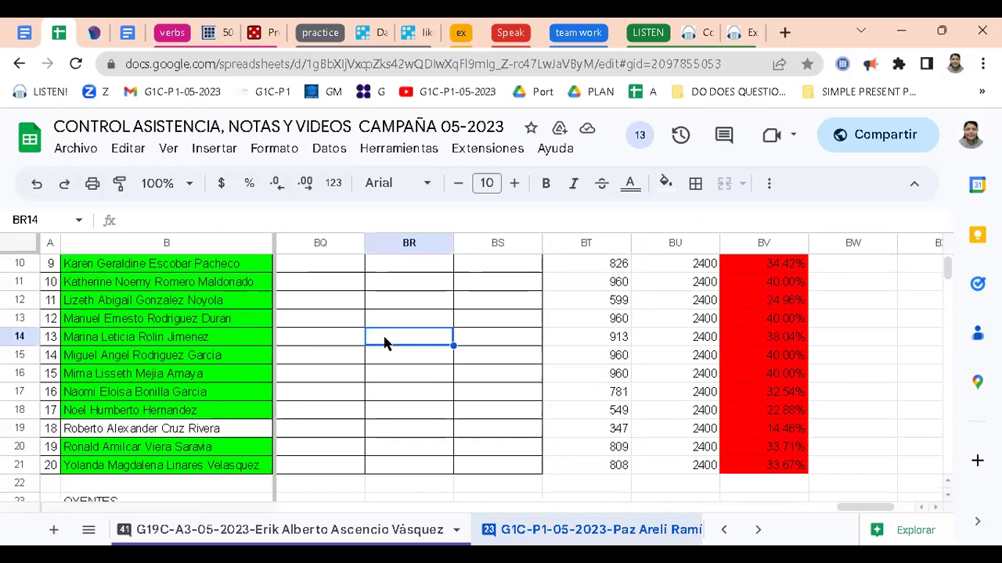
{"action": "key", "text": "Left"}
{"action": "key", "text": "Left"}
{"action": "key", "text": "Left"}
{"action": "key", "text": "Left"}
{"action": "key", "text": "Left"}
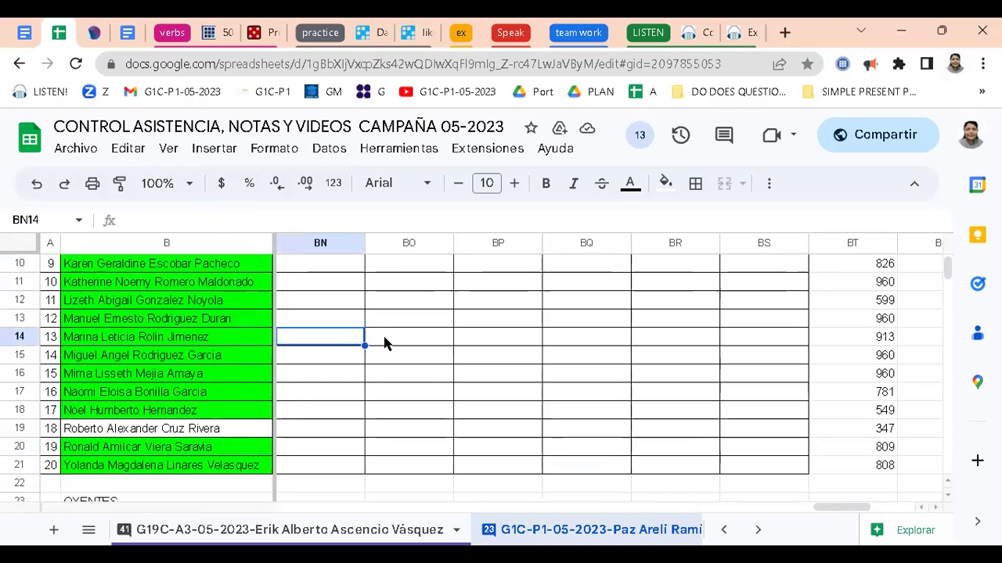
{"action": "key", "text": "Left"}
{"action": "key", "text": "Left"}
{"action": "key", "text": "Left"}
{"action": "key", "text": "Left"}
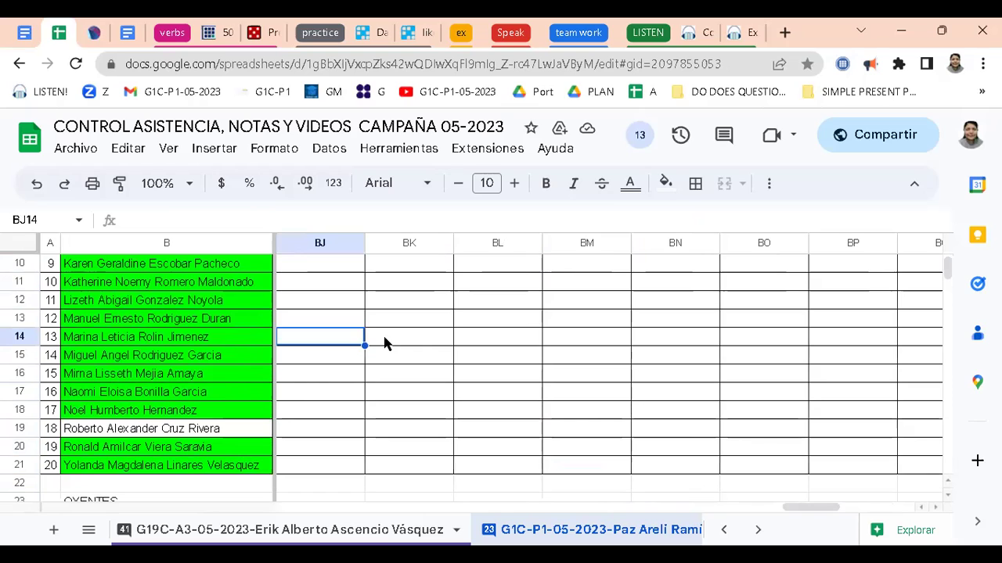
{"action": "key", "text": "Left"}
{"action": "key", "text": "Left"}
{"action": "key", "text": "Left"}
{"action": "key", "text": "Left"}
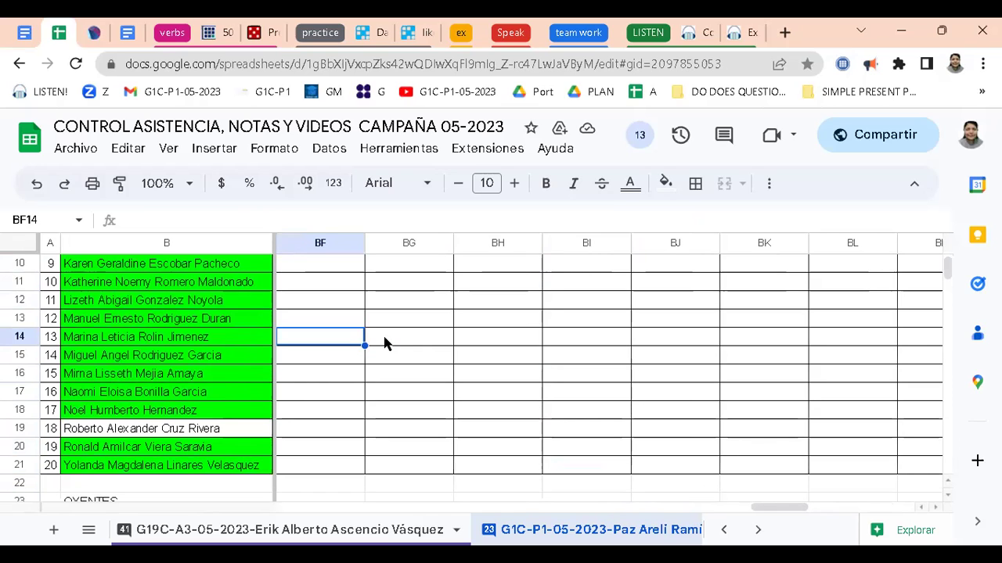
{"action": "key", "text": "Left"}
{"action": "key", "text": "Left"}
{"action": "key", "text": "Left"}
{"action": "key", "text": "Left"}
{"action": "key", "text": "Left"}
{"action": "key", "text": "Left"}
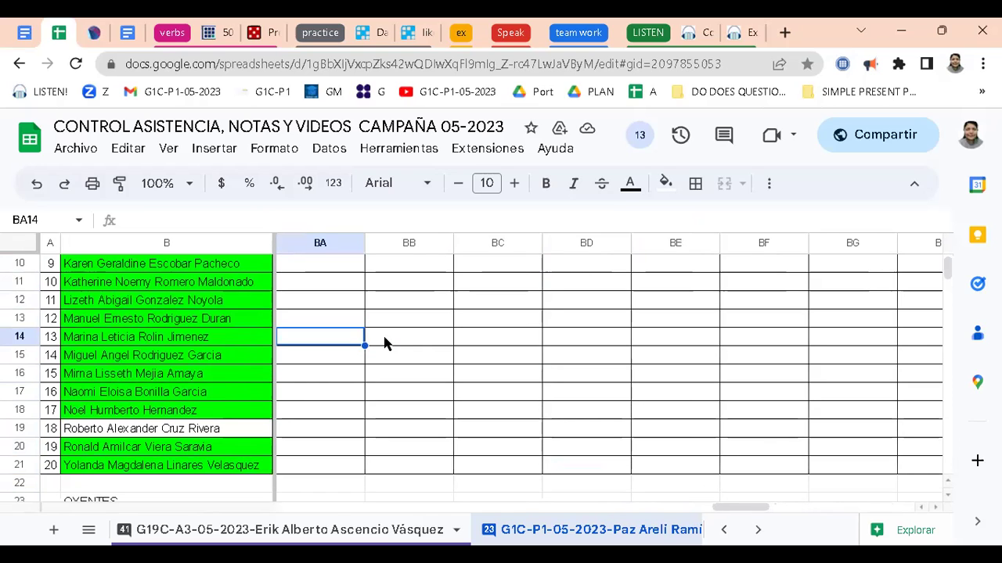
{"action": "key", "text": "Left"}
{"action": "key", "text": "Left"}
{"action": "key", "text": "Left"}
{"action": "key", "text": "Left"}
{"action": "key", "text": "Left"}
{"action": "key", "text": "Left"}
{"action": "key", "text": "Left"}
Return to the JUEVES 8 attendance and go to the header of its MINUTOS column
{"action": "left_click_drag", "start_coordinate": [680, 507], "coordinate": [609, 507]}
{"action": "left_click", "coordinate": [671, 444]}
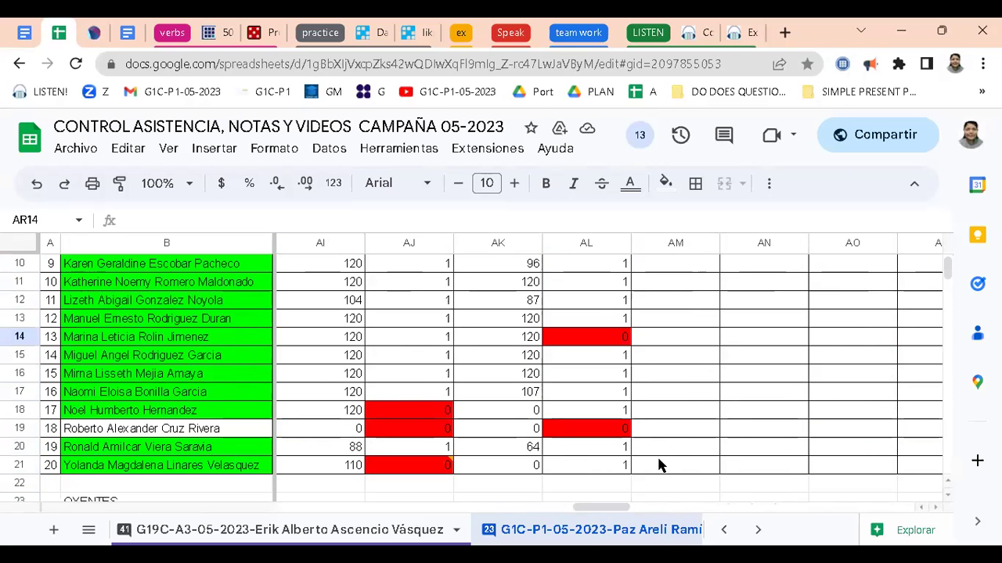
{"action": "key", "text": "Up"}
{"action": "key", "text": "Up"}
{"action": "key", "text": "Up"}
{"action": "key", "text": "Up"}
{"action": "key", "text": "Up"}
{"action": "key", "text": "Up"}
{"action": "key", "text": "Up"}
{"action": "key", "text": "Up"}
{"action": "key", "text": "Up"}
{"action": "key", "text": "Up"}
{"action": "key", "text": "Up"}
{"action": "key", "text": "Up"}
{"action": "key", "text": "Up"}
{"action": "key", "text": "Up"}
{"action": "key", "text": "Up"}
{"action": "key", "text": "Up"}
{"action": "key", "text": "Up"}
{"action": "key", "text": "Up"}
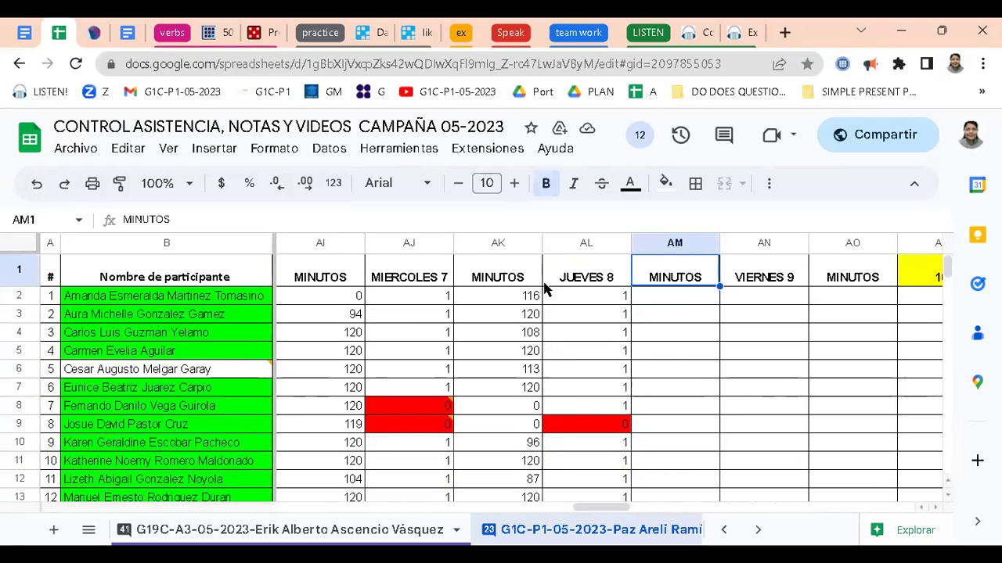
Check the JUEVES 8 attendance marks of the first two participants against the MINUTOS and VIERNES 9 cells beside them
{"action": "left_click", "coordinate": [593, 296]}
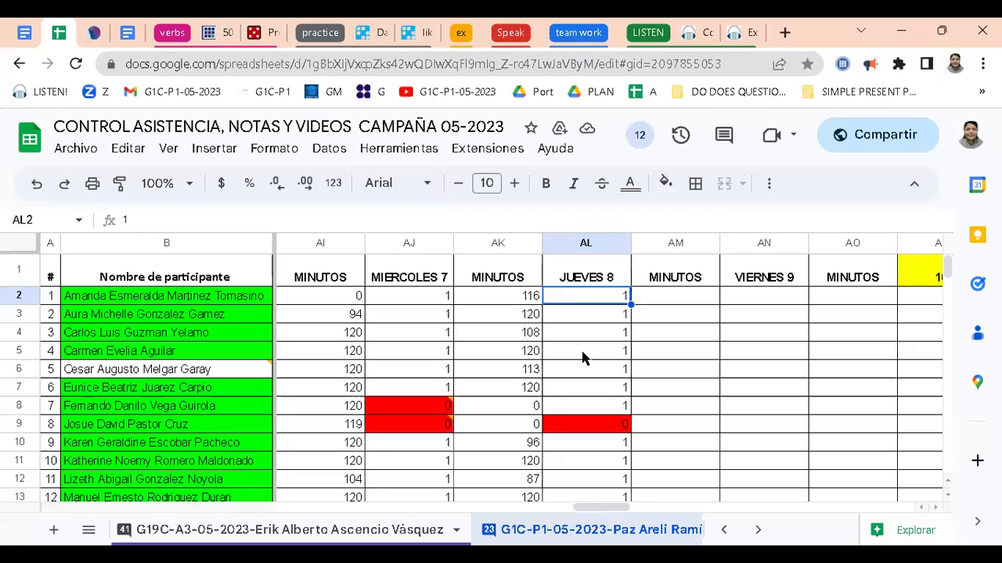
{"action": "key", "text": "Right"}
{"action": "key", "text": "Right"}
{"action": "key", "text": "Right"}
{"action": "key", "text": "Left"}
{"action": "key", "text": "Left"}
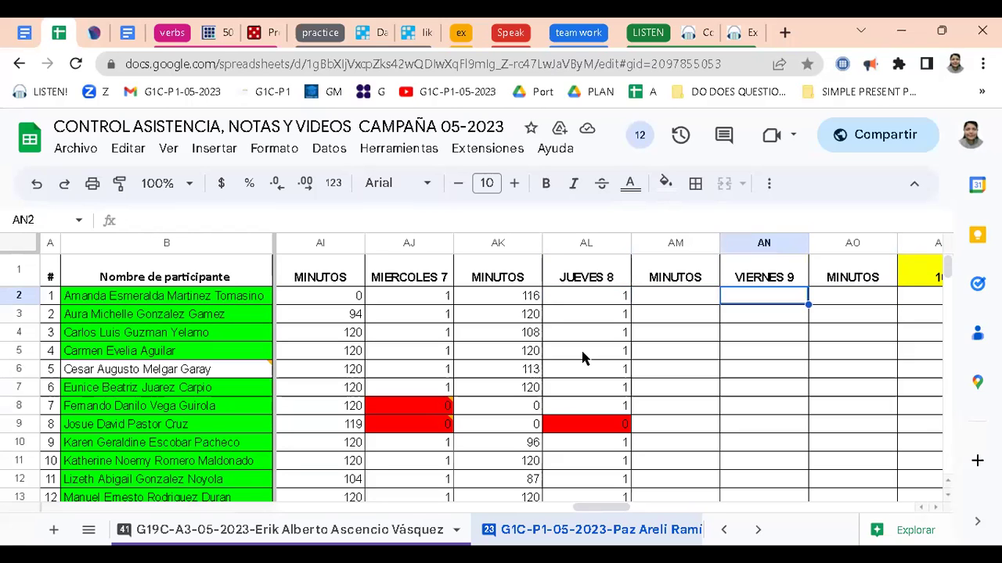
{"action": "key", "text": "Left"}
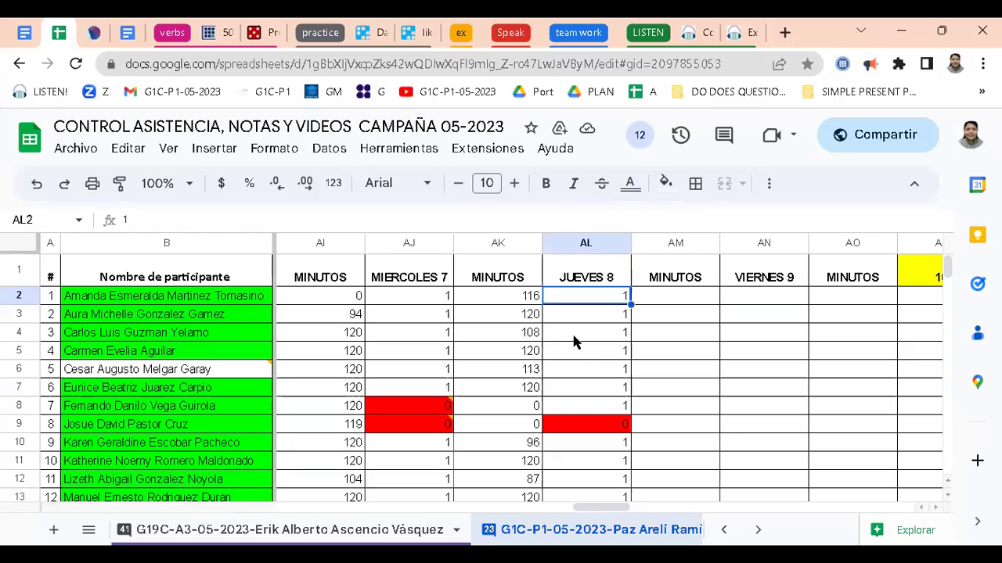
{"action": "key", "text": "Down"}
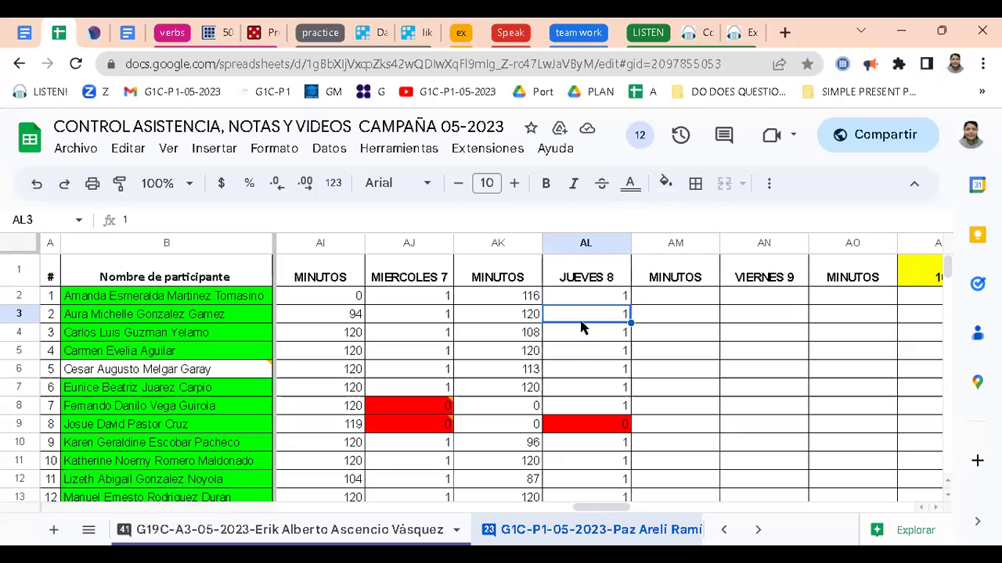
{"action": "key", "text": "Right"}
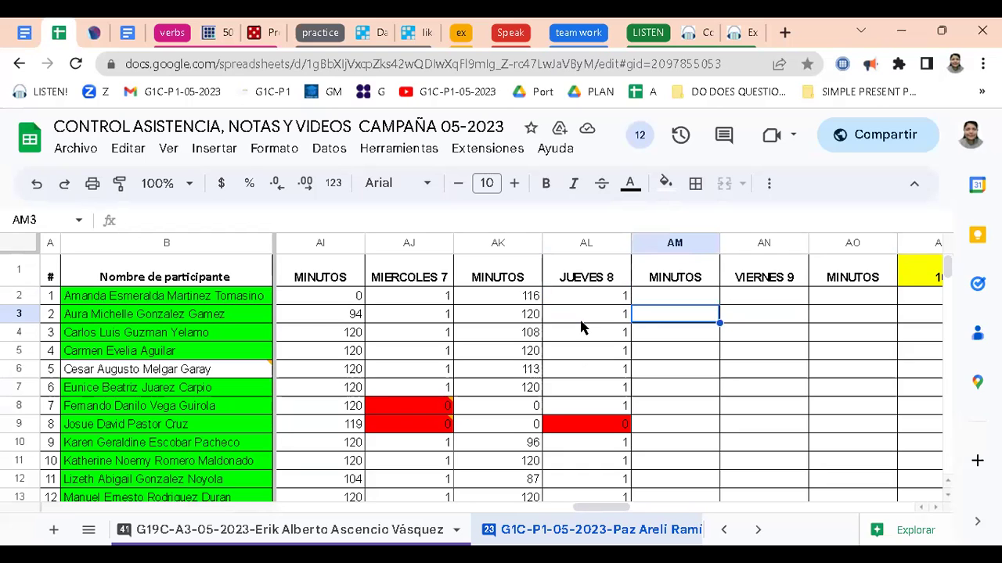
Look down the MINUTOS column for JUEVES 8 from row 3 past the end of the participant list
{"action": "key", "text": "Down"}
{"action": "key", "text": "Down"}
{"action": "key", "text": "Down"}
{"action": "key", "text": "Down"}
{"action": "key", "text": "Down"}
{"action": "key", "text": "Down"}
{"action": "key", "text": "Down"}
{"action": "key", "text": "Down"}
{"action": "key", "text": "Down"}
{"action": "key", "text": "Down"}
{"action": "key", "text": "Down"}
{"action": "key", "text": "Down"}
{"action": "key", "text": "Down"}
{"action": "key", "text": "Down"}
{"action": "key", "text": "Down"}
{"action": "key", "text": "Down"}
{"action": "key", "text": "Down"}
{"action": "key", "text": "Down"}
{"action": "key", "text": "Down"}
{"action": "key", "text": "Down"}
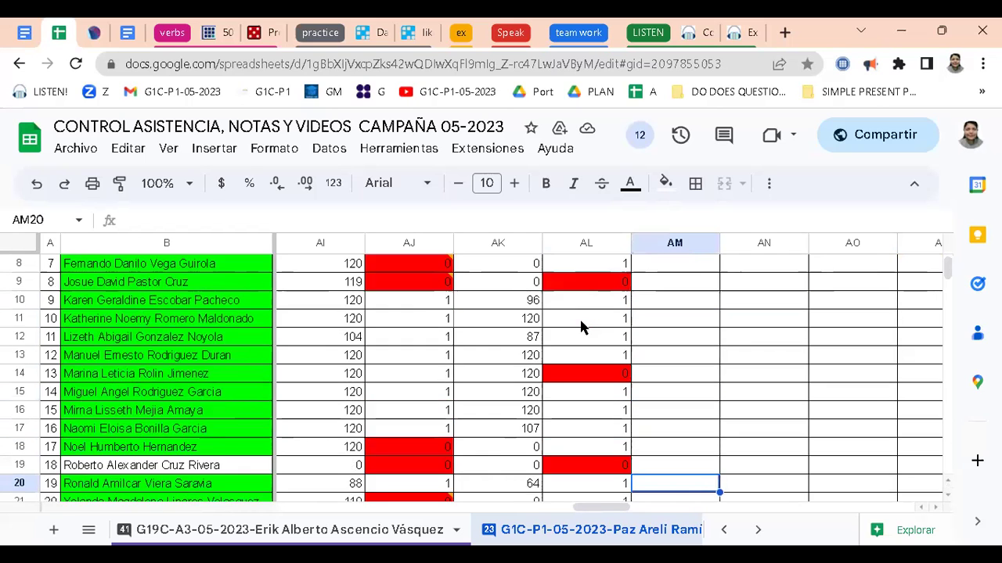
Go back up the JUEVES 8 MINUTOS column from the blank rows to the OYENTES section
{"action": "key", "text": "Down"}
{"action": "key", "text": "Up"}
{"action": "key", "text": "Up"}
{"action": "key", "text": "Up"}
{"action": "key", "text": "Up"}
{"action": "key", "text": "Up"}
{"action": "key", "text": "Up"}
{"action": "key", "text": "Up"}
{"action": "key", "text": "Up"}
{"action": "key", "text": "Up"}
{"action": "key", "text": "Up"}
{"action": "key", "text": "Up"}
{"action": "key", "text": "Up"}
{"action": "key", "text": "Up"}
{"action": "key", "text": "Up"}
{"action": "key", "text": "Up"}
{"action": "key", "text": "Up"}
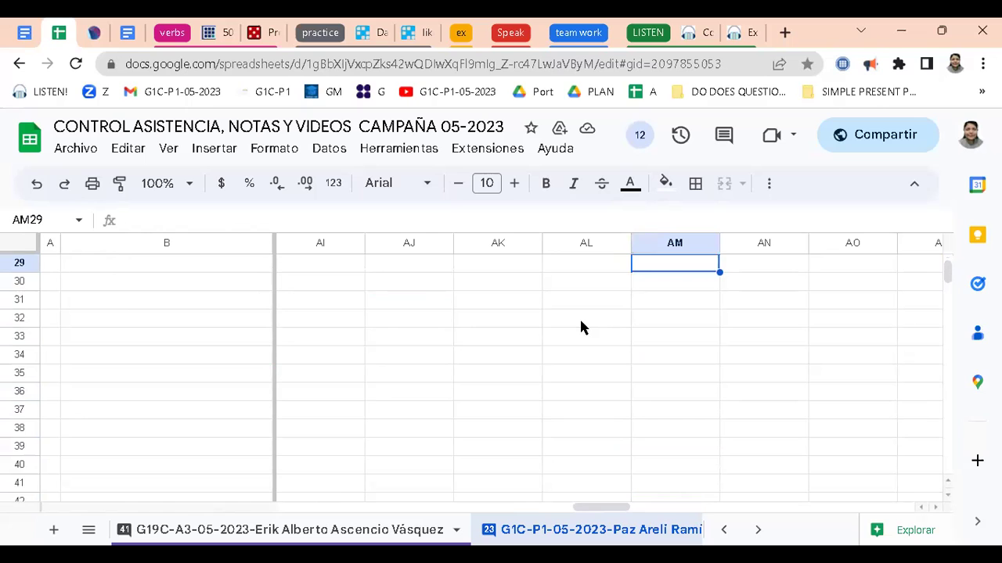
{"action": "key", "text": "Up"}
{"action": "key", "text": "Up"}
{"action": "key", "text": "Up"}
Look across the OYENTES row from the JUEVES 8 MINUTOS column to the blank columns past the course percentages
{"action": "key", "text": "Right"}
{"action": "key", "text": "Right"}
{"action": "key", "text": "Right"}
{"action": "key", "text": "Right"}
{"action": "key", "text": "Right"}
{"action": "key", "text": "Right"}
{"action": "key", "text": "Right"}
{"action": "key", "text": "Right"}
{"action": "key", "text": "Right"}
{"action": "key", "text": "Right"}
{"action": "key", "text": "Right"}
{"action": "key", "text": "Right"}
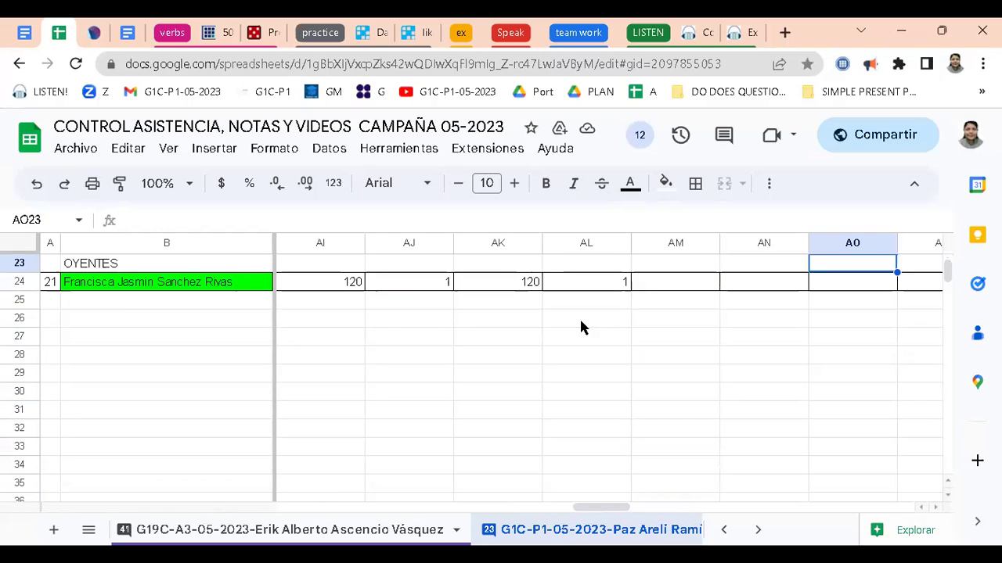
{"action": "key", "text": "Right"}
{"action": "key", "text": "Right"}
{"action": "key", "text": "Right"}
{"action": "key", "text": "Right"}
{"action": "key", "text": "Right"}
{"action": "key", "text": "Right"}
{"action": "key", "text": "Right"}
{"action": "key", "text": "Right"}
{"action": "key", "text": "Right"}
{"action": "key", "text": "Right"}
{"action": "key", "text": "Right"}
{"action": "key", "text": "Right"}
{"action": "key", "text": "Right"}
{"action": "key", "text": "Right"}
{"action": "key", "text": "Right"}
{"action": "key", "text": "Right"}
{"action": "key", "text": "Right"}
{"action": "key", "text": "Right"}
{"action": "key", "text": "Right"}
{"action": "key", "text": "Right"}
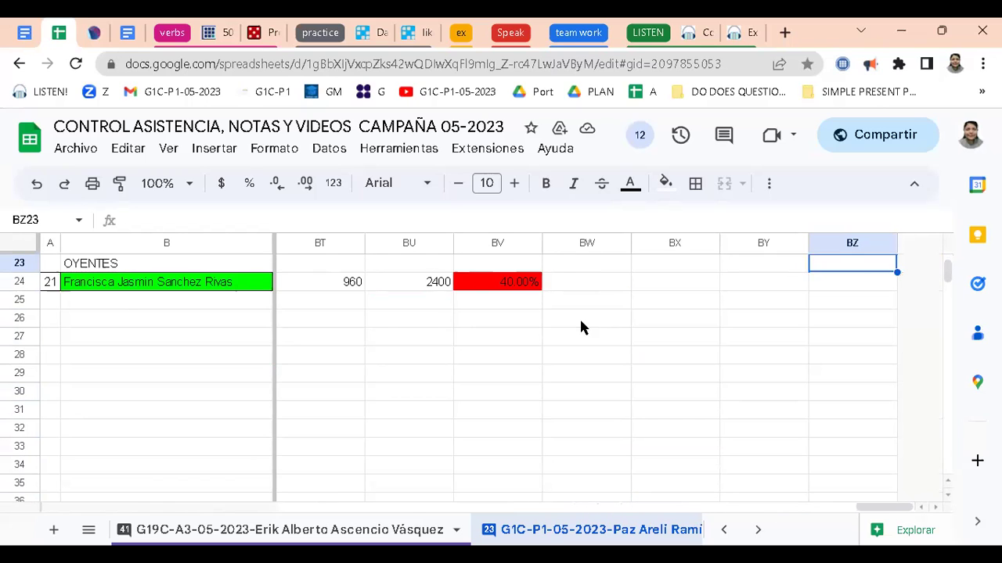
Check the course percentage and the formula for the summed minutes of the participant listed under OYENTES
{"action": "key", "text": "Left"}
{"action": "key", "text": "Left"}
{"action": "key", "text": "Left"}
{"action": "key", "text": "Left"}
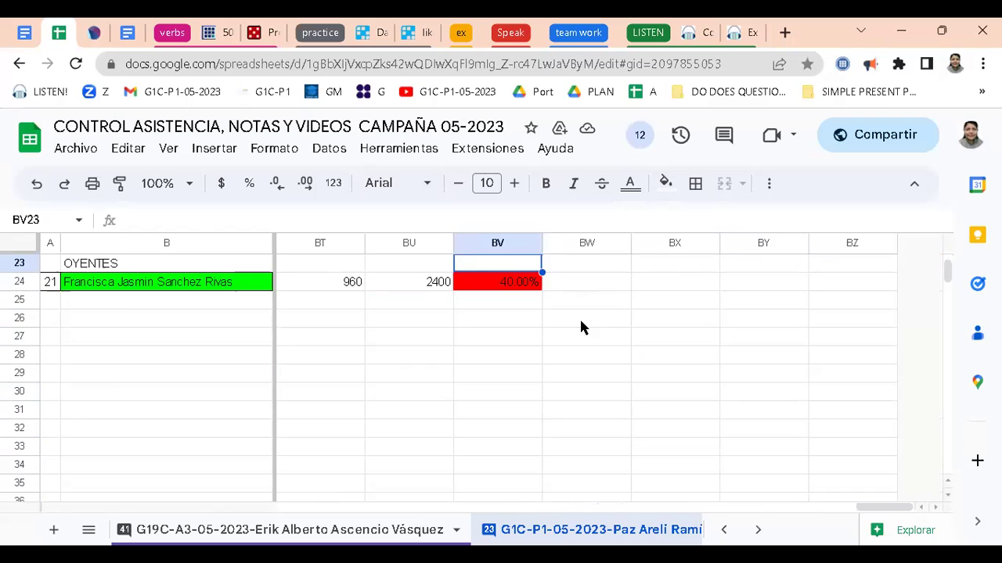
{"action": "key", "text": "Down"}
{"action": "key", "text": "Left"}
{"action": "key", "text": "Left"}
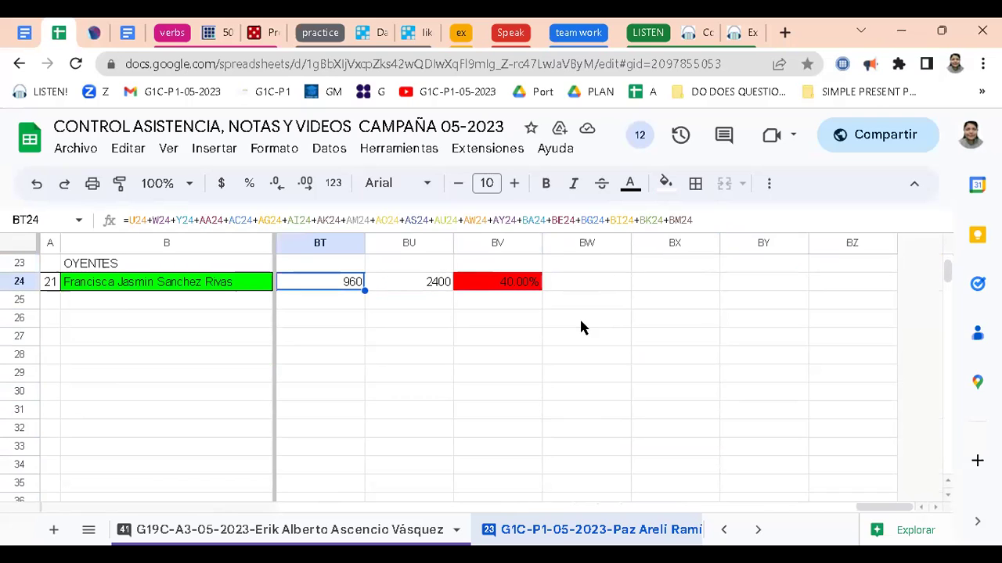
{"action": "key", "text": "Left"}
{"action": "key", "text": "Left"}
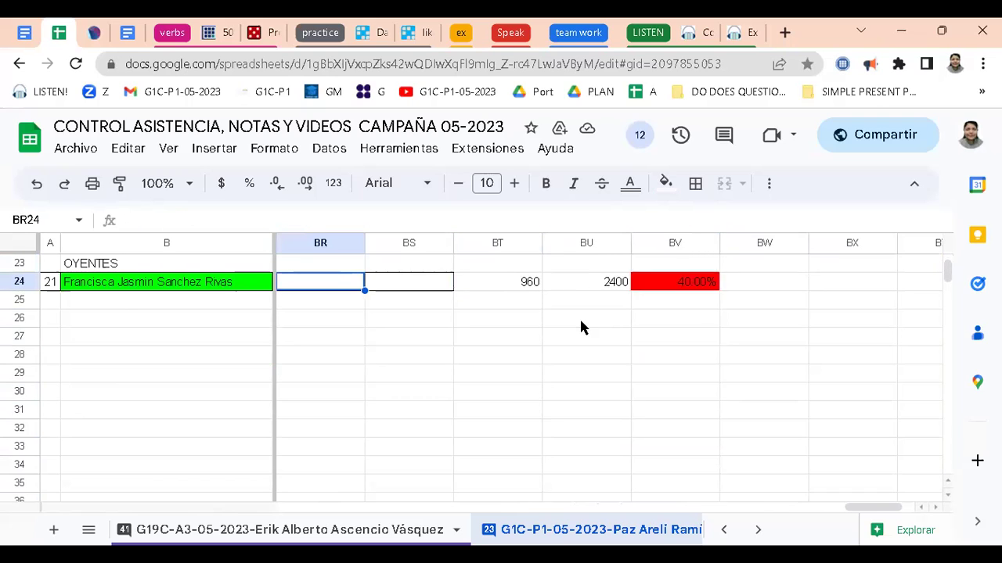
Review the participants' summed minutes and percentages from the OYENTES section up to the header row
{"action": "key", "text": "Up"}
{"action": "key", "text": "Up"}
{"action": "key", "text": "Up"}
{"action": "key", "text": "Up"}
{"action": "key", "text": "Up"}
{"action": "key", "text": "Up"}
{"action": "key", "text": "Up"}
{"action": "key", "text": "Up"}
{"action": "key", "text": "Up"}
{"action": "key", "text": "Up"}
{"action": "key", "text": "Up"}
{"action": "key", "text": "Up"}
{"action": "key", "text": "Up"}
{"action": "key", "text": "Up"}
{"action": "key", "text": "Up"}
{"action": "key", "text": "Up"}
{"action": "key", "text": "Up"}
{"action": "key", "text": "Up"}
{"action": "key", "text": "Up"}
{"action": "key", "text": "Up"}
{"action": "key", "text": "Up"}
{"action": "key", "text": "Up"}
{"action": "key", "text": "Up"}
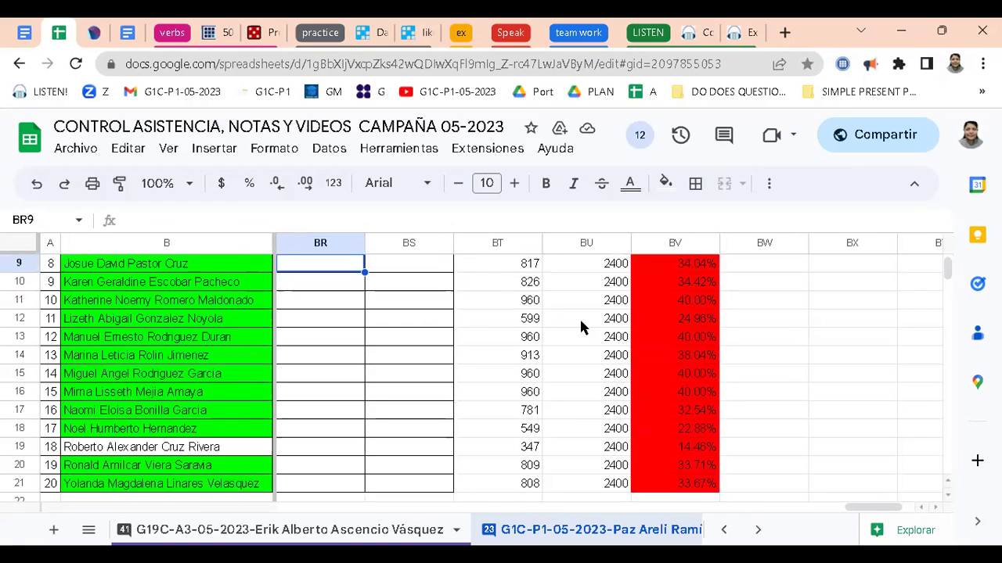
{"action": "key", "text": "Left"}
{"action": "key", "text": "Left"}
{"action": "key", "text": "Left"}
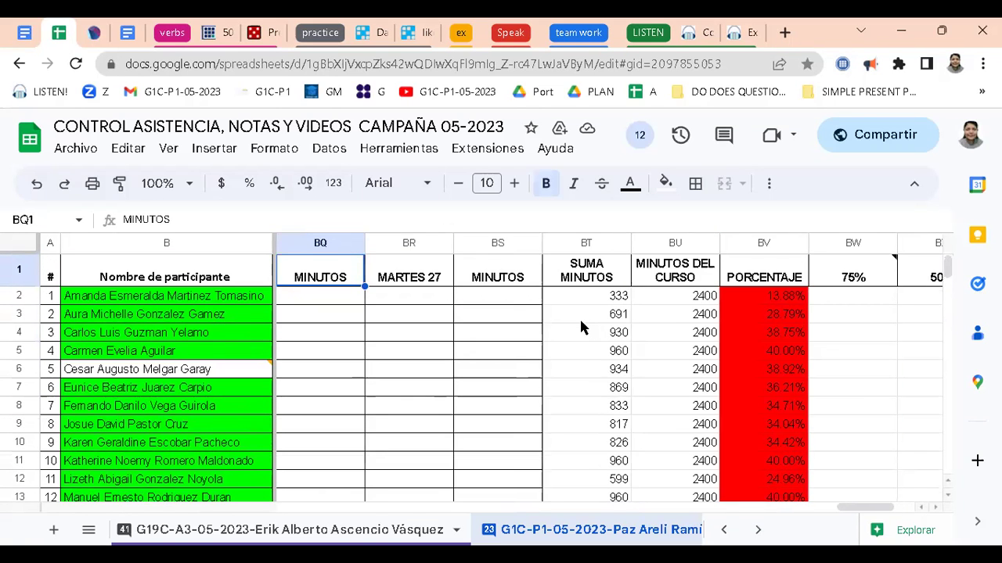
Look back along the header row through the daily attendance columns, from LUNES 26 to the MINUTOS column before MIERCOLES 7
{"action": "key", "text": "Left"}
{"action": "key", "text": "Left"}
{"action": "key", "text": "Left"}
{"action": "key", "text": "Left"}
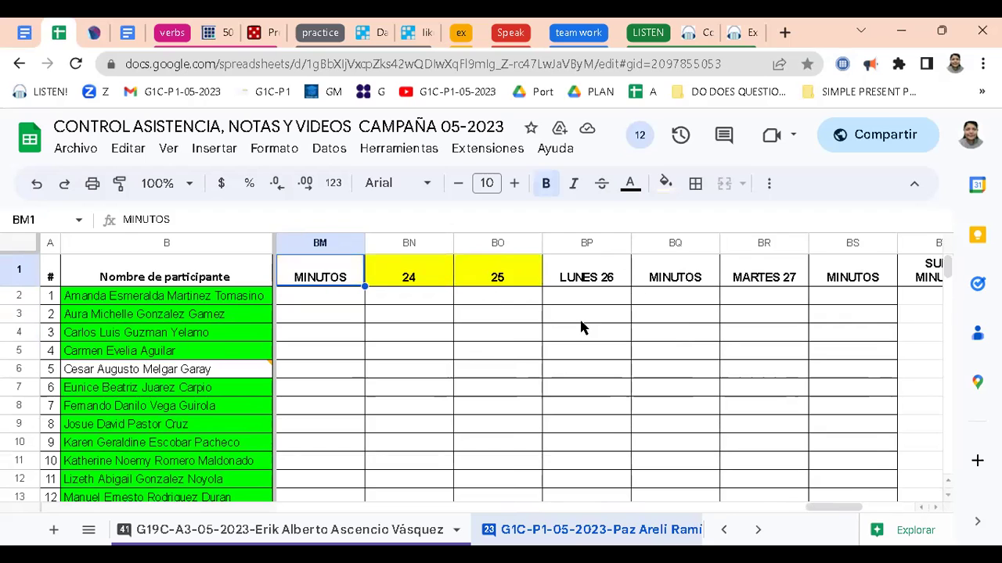
{"action": "key", "text": "Left"}
{"action": "key", "text": "Left"}
{"action": "key", "text": "Left"}
{"action": "key", "text": "Left"}
{"action": "key", "text": "Left"}
{"action": "key", "text": "Left"}
{"action": "key", "text": "Left"}
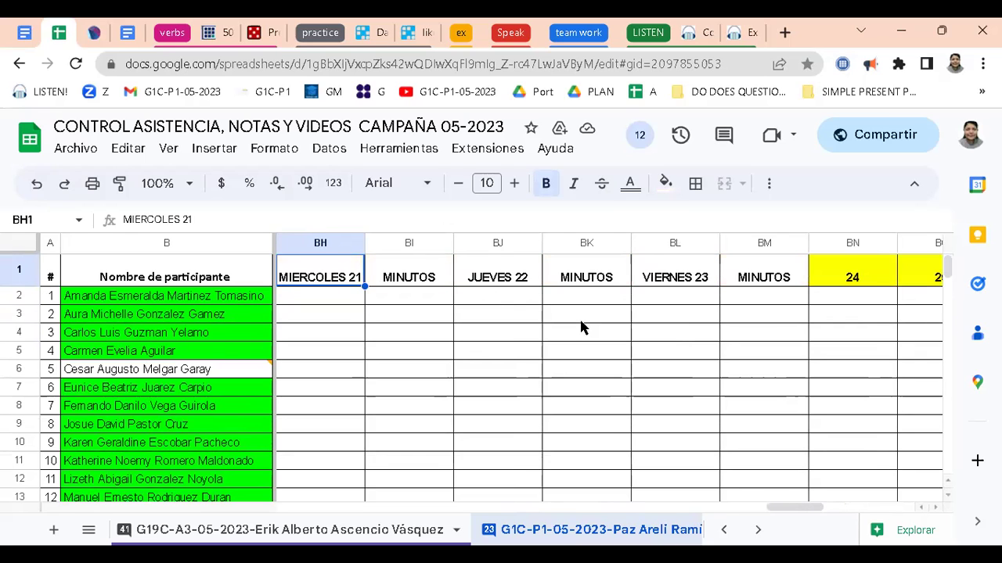
{"action": "key", "text": "Left"}
{"action": "key", "text": "Left"}
{"action": "key", "text": "Left"}
{"action": "key", "text": "Left"}
{"action": "key", "text": "Left"}
{"action": "key", "text": "Left"}
{"action": "key", "text": "Left"}
{"action": "key", "text": "Left"}
{"action": "key", "text": "Left"}
{"action": "key", "text": "Left"}
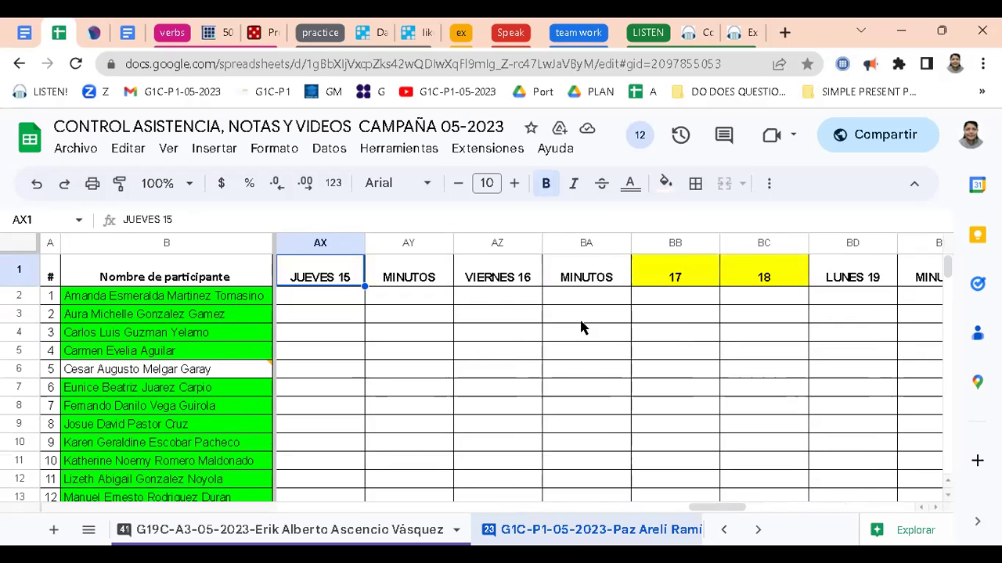
{"action": "key", "text": "Left"}
{"action": "key", "text": "Left"}
{"action": "key", "text": "Left"}
{"action": "key", "text": "Left"}
{"action": "key", "text": "Left"}
{"action": "key", "text": "Left"}
{"action": "key", "text": "Left"}
{"action": "key", "text": "Left"}
{"action": "key", "text": "Left"}
{"action": "key", "text": "Left"}
{"action": "key", "text": "Left"}
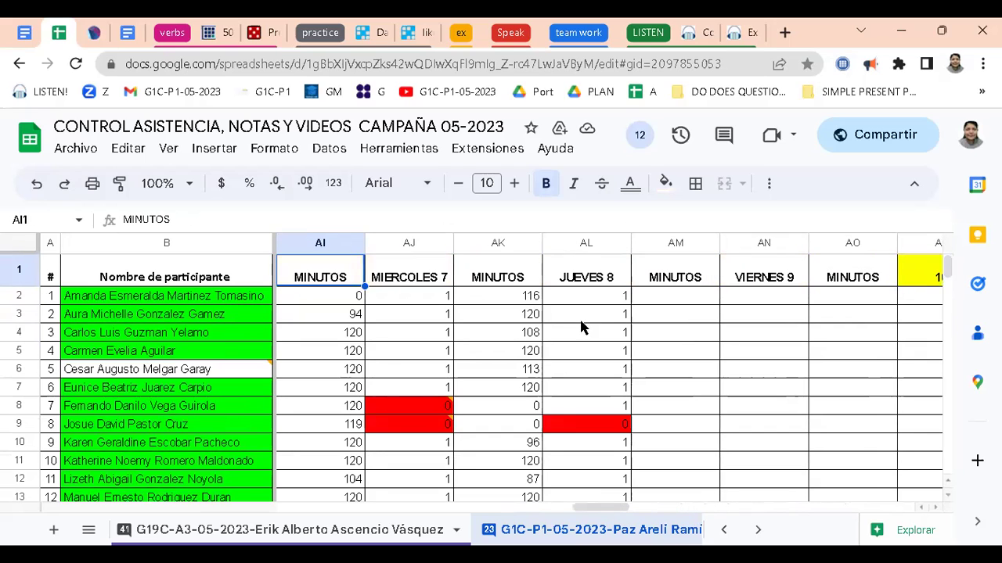
Look over the header row as far as day 10 and check the first participant's JUEVES 8 attendance mark
{"action": "key", "text": "Right"}
{"action": "key", "text": "Right"}
{"action": "key", "text": "Right"}
{"action": "key", "text": "Right"}
{"action": "key", "text": "Right"}
{"action": "key", "text": "Right"}
{"action": "key", "text": "Right"}
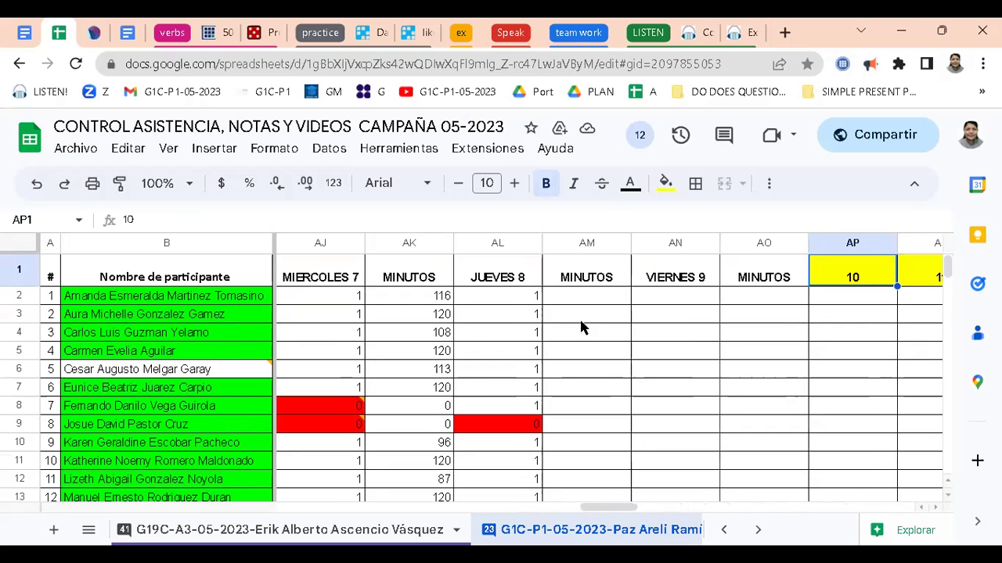
{"action": "left_click", "coordinate": [502, 301]}
{"action": "key", "text": "Right"}
{"action": "key", "text": "Left"}
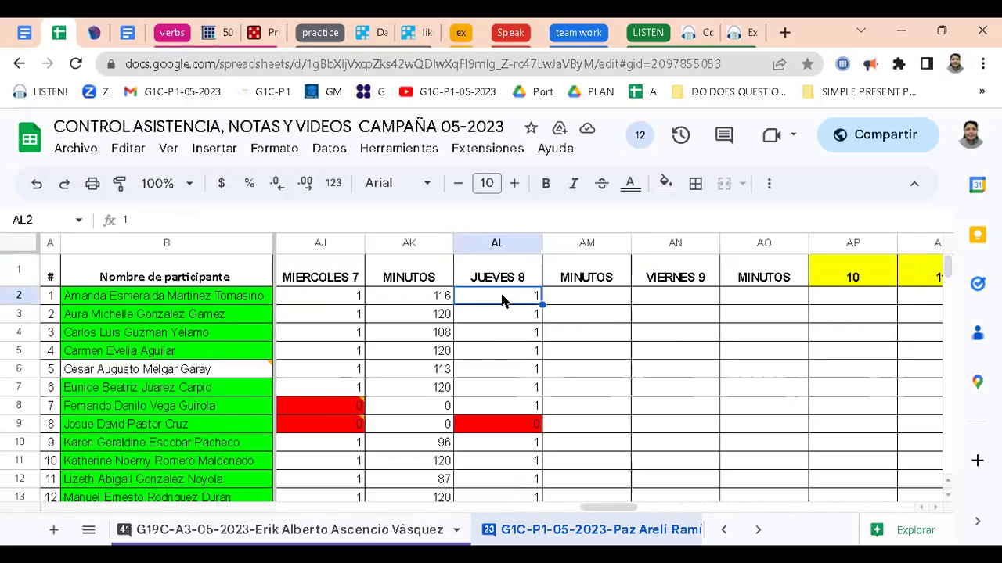